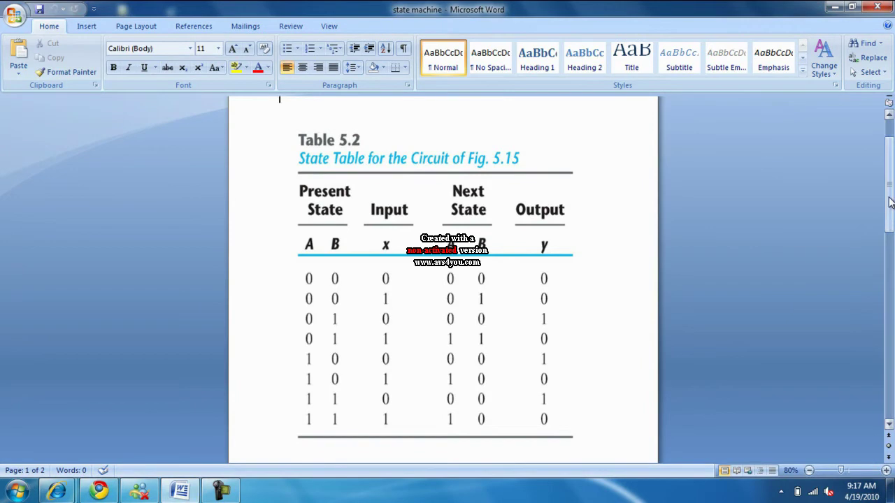
Scroll the 'state machine' document down to the four-state diagram (00, 01, 10, 11) on page 2.
drag(889, 202, 891, 378)
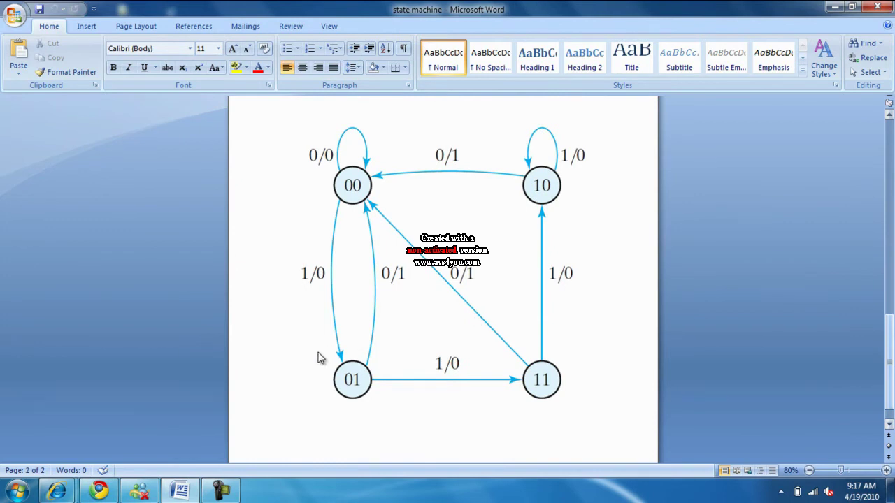
Minimise Word to the desktop and launch Quartus II 9.1 Web Edition from the Start menu.
key(super+d)
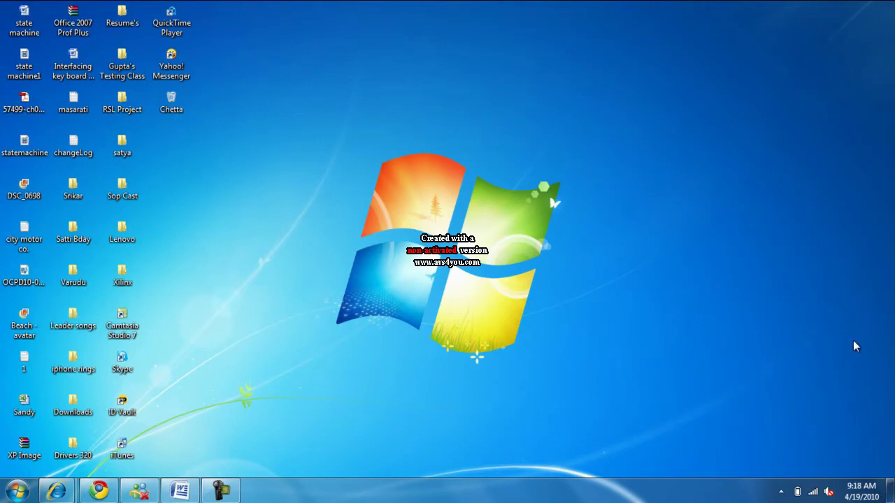
click(15, 493)
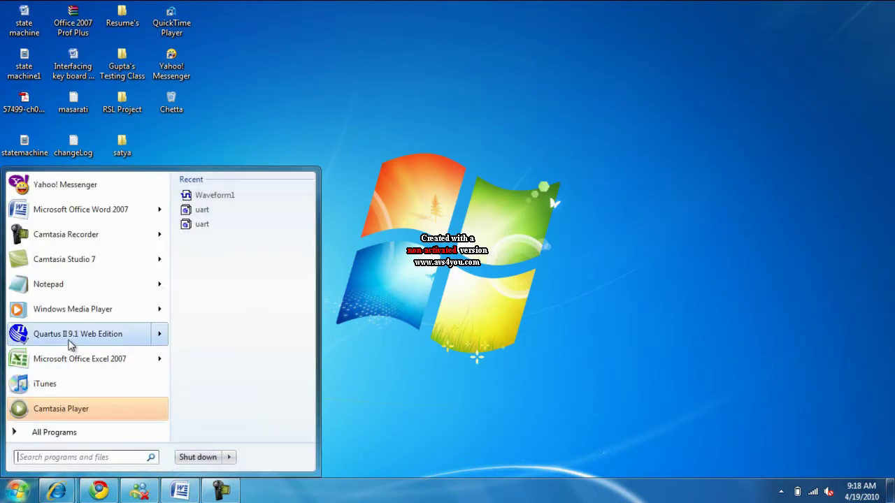
click(70, 343)
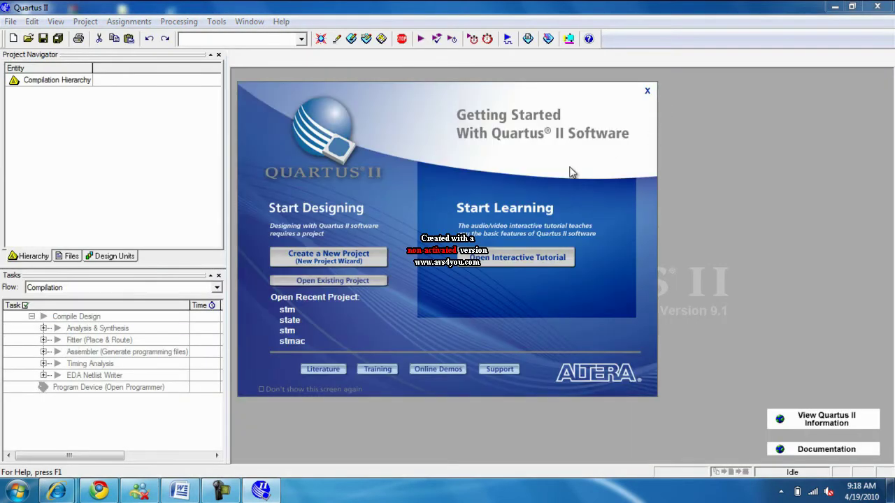
Start a new project named 'state' in c:\altera\91\quartus\state, creating that folder.
click(345, 261)
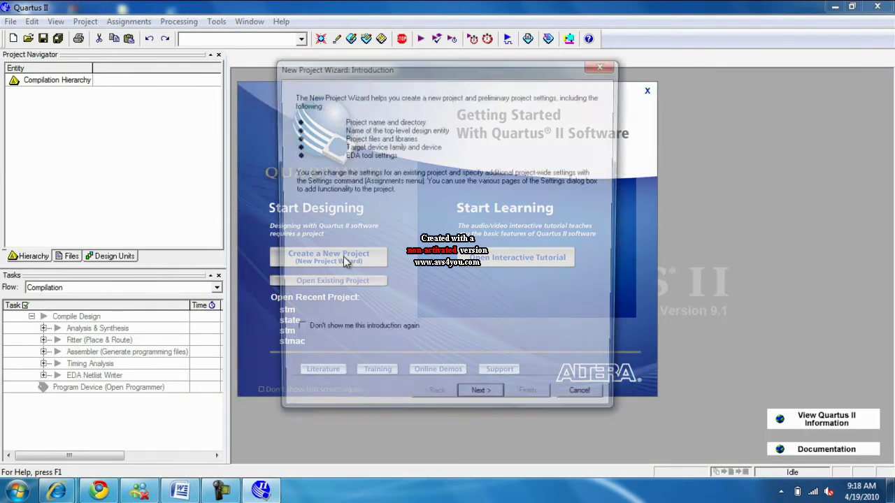
click(482, 403)
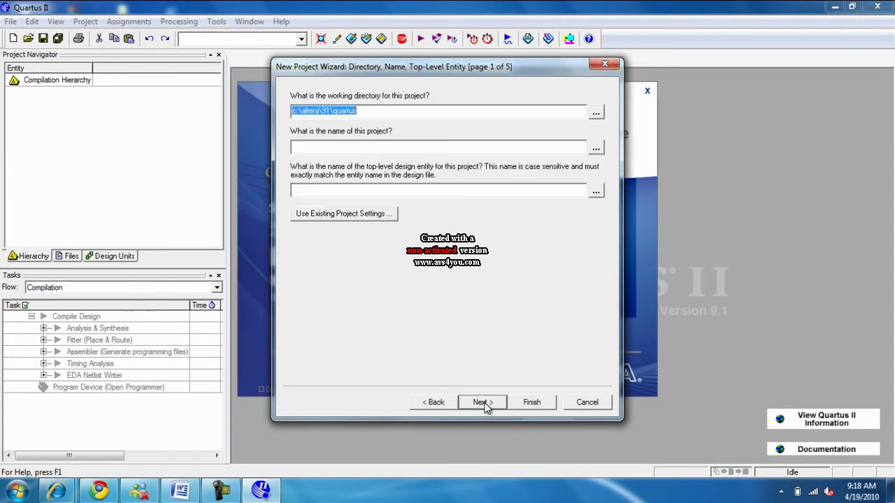
click(370, 111)
text(\)
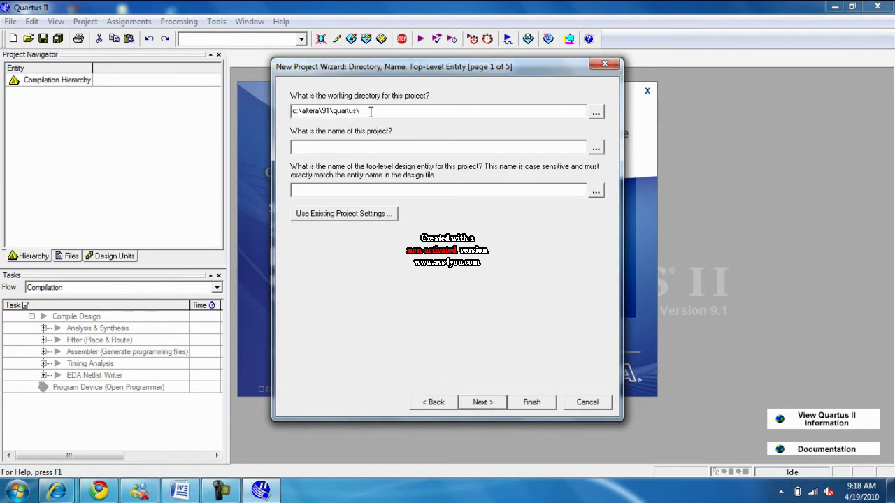
text(state)
click(347, 152)
text(state)
click(491, 407)
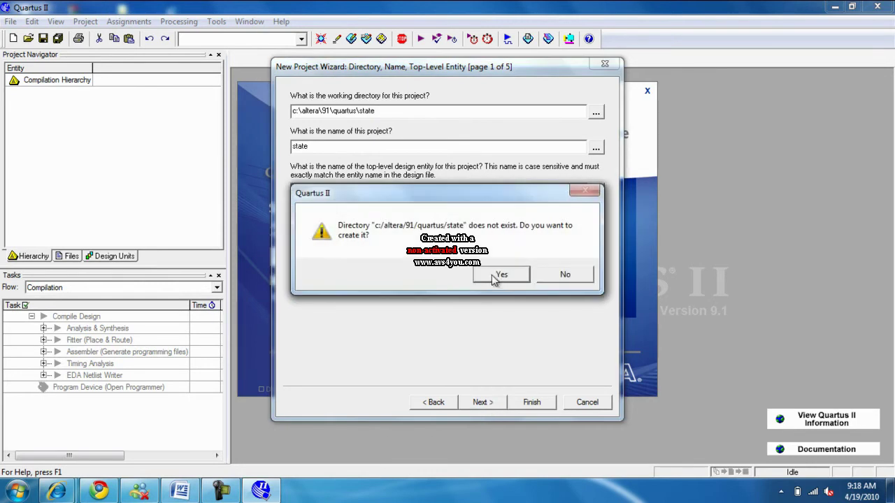
click(493, 275)
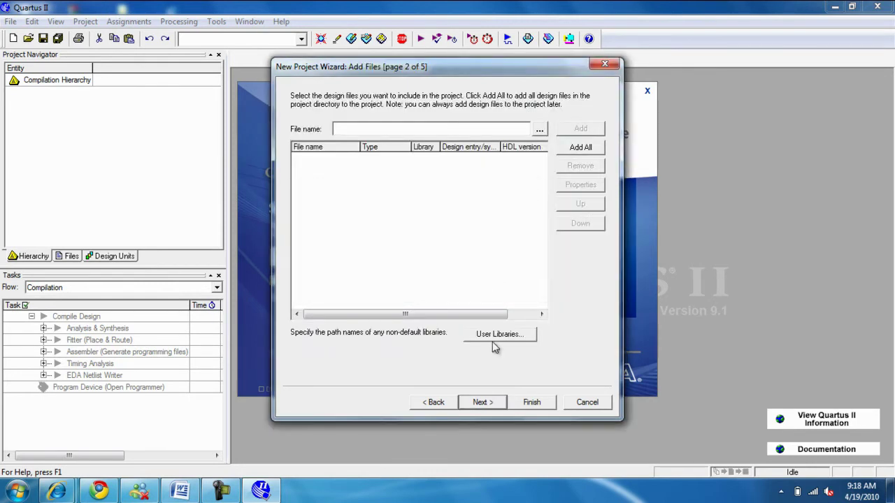
Skip adding files, target MAX7000S device EPM7128SLC84-7 and accept the default EDA tool settings.
click(490, 407)
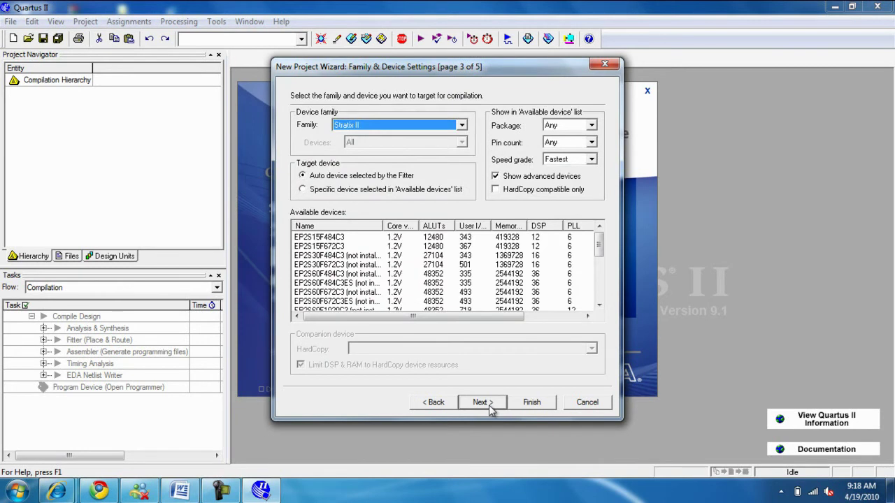
click(462, 126)
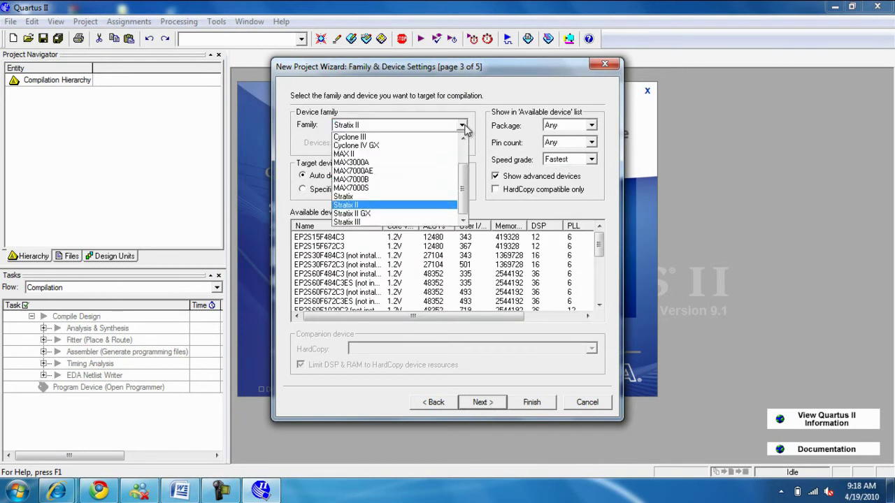
click(430, 188)
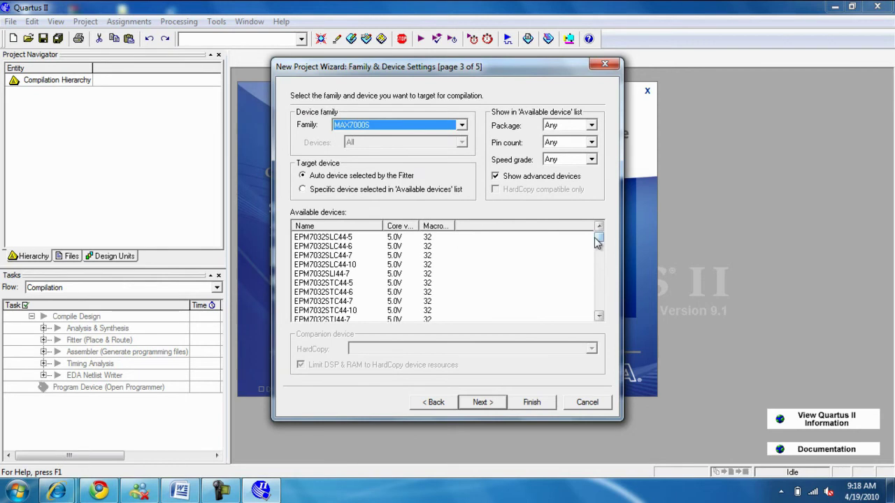
drag(601, 241, 601, 266)
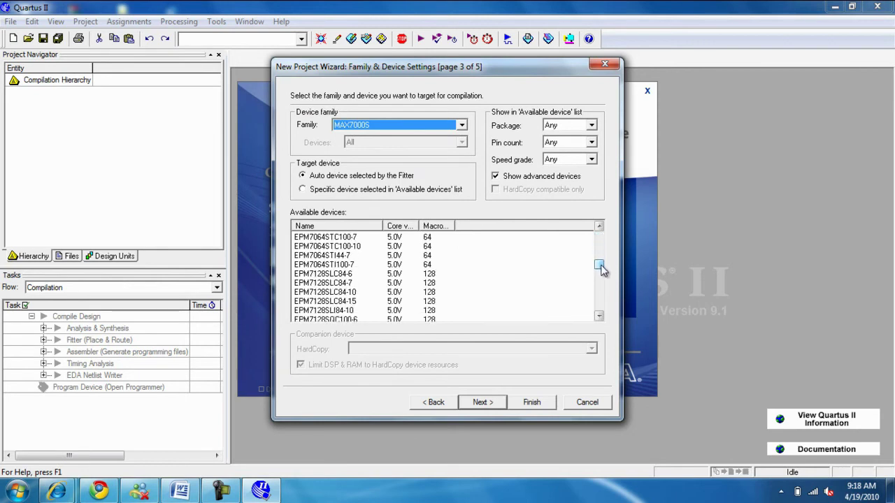
click(342, 284)
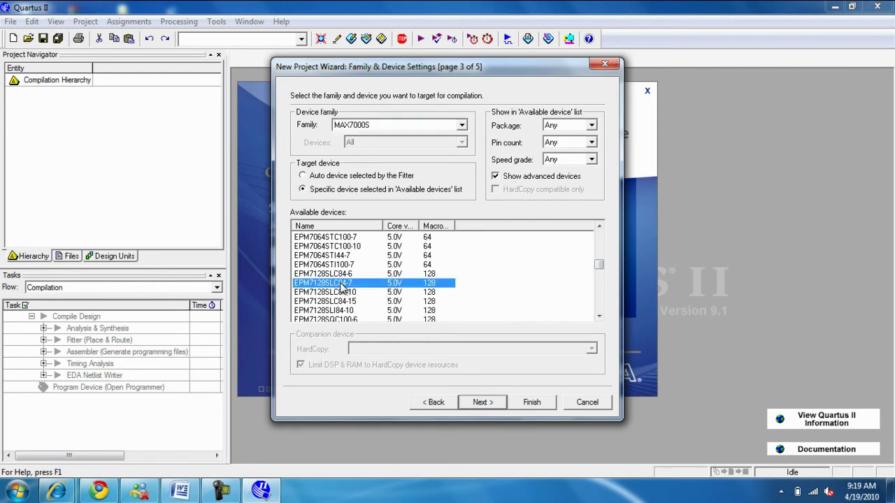
click(481, 402)
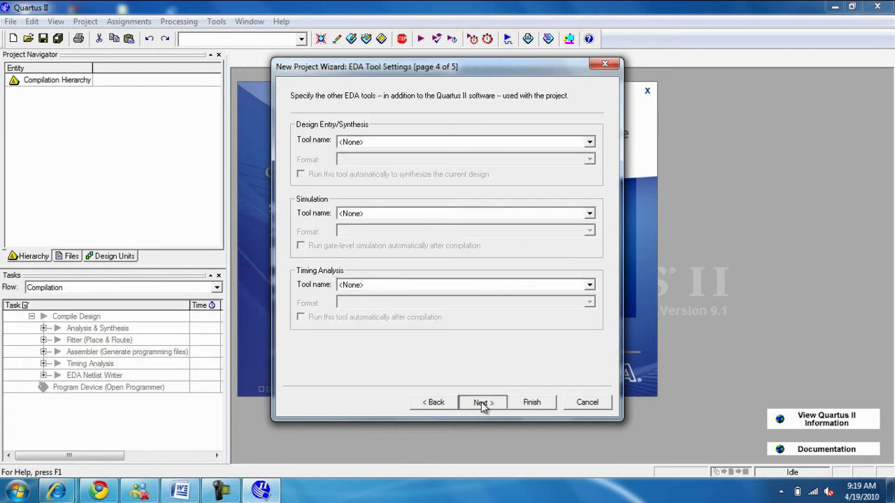
click(481, 403)
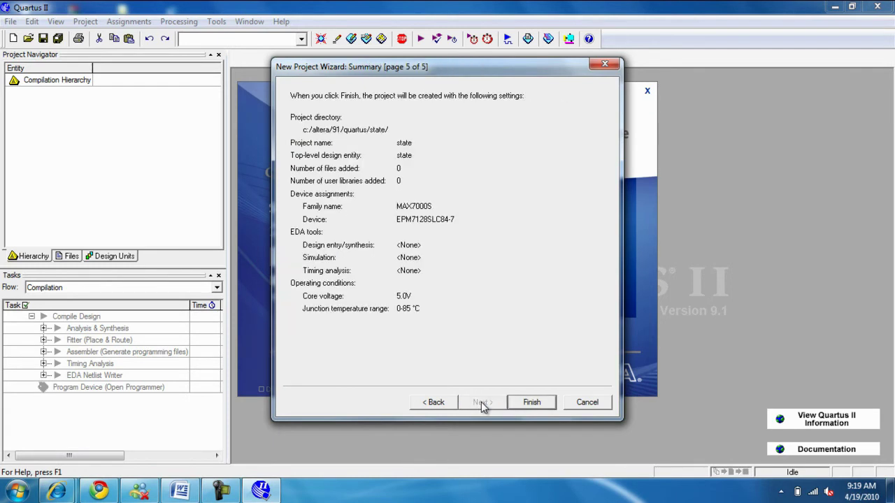
Finish the project wizard and create a new State Machine File, SM1.smf.
click(523, 404)
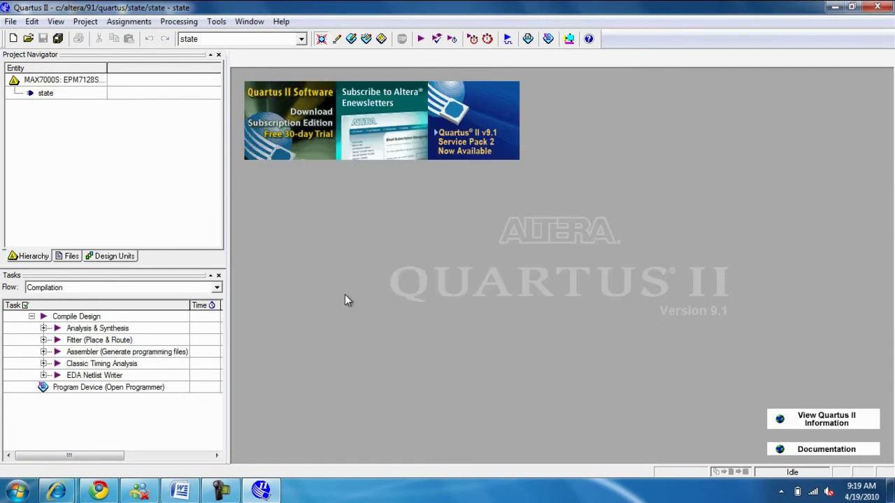
click(10, 21)
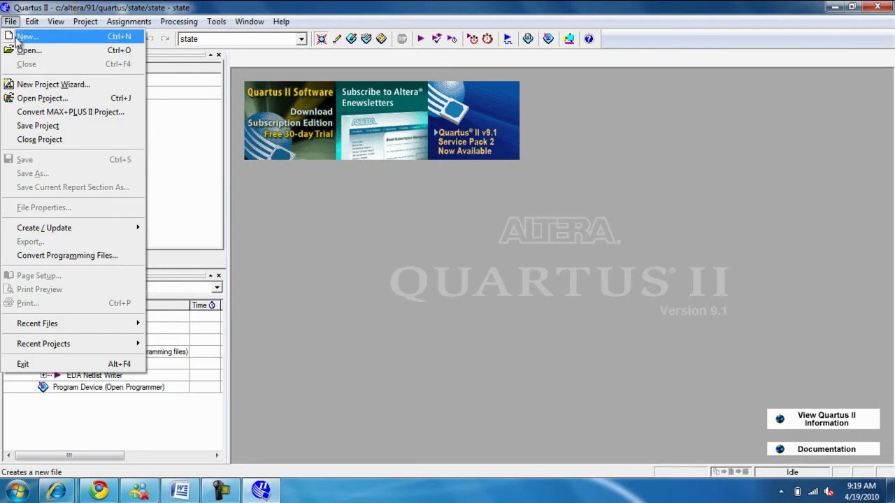
click(21, 37)
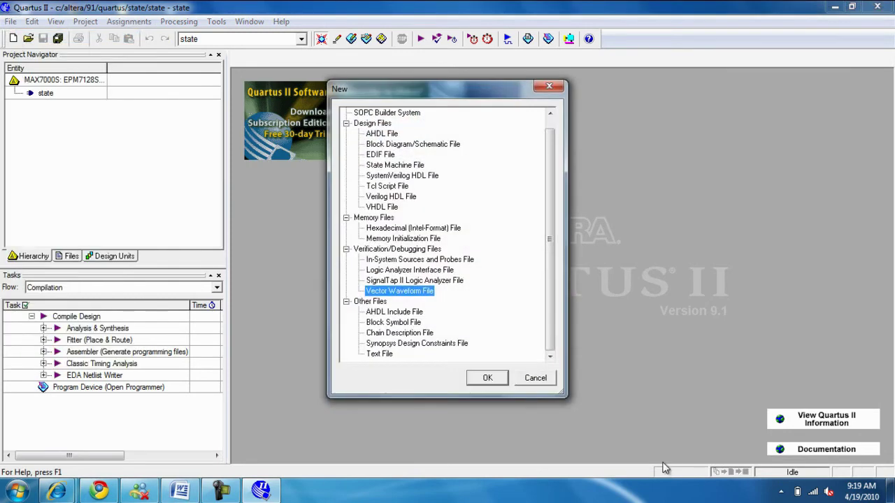
click(419, 168)
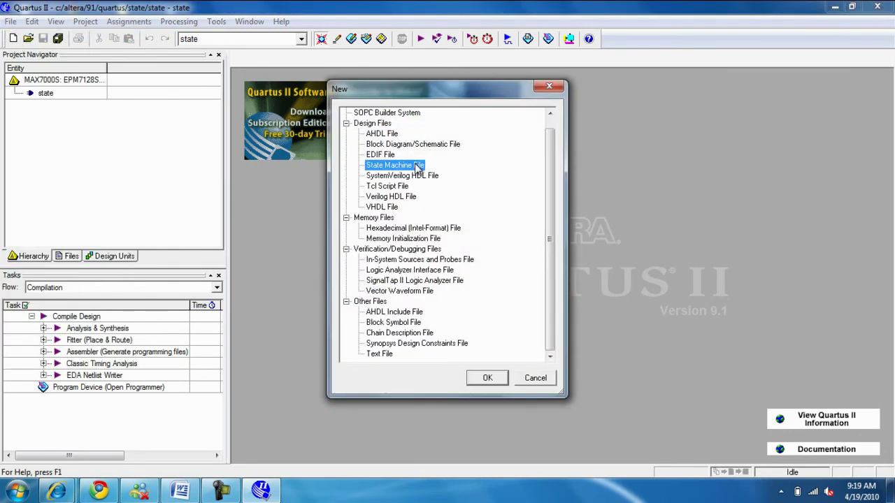
click(481, 376)
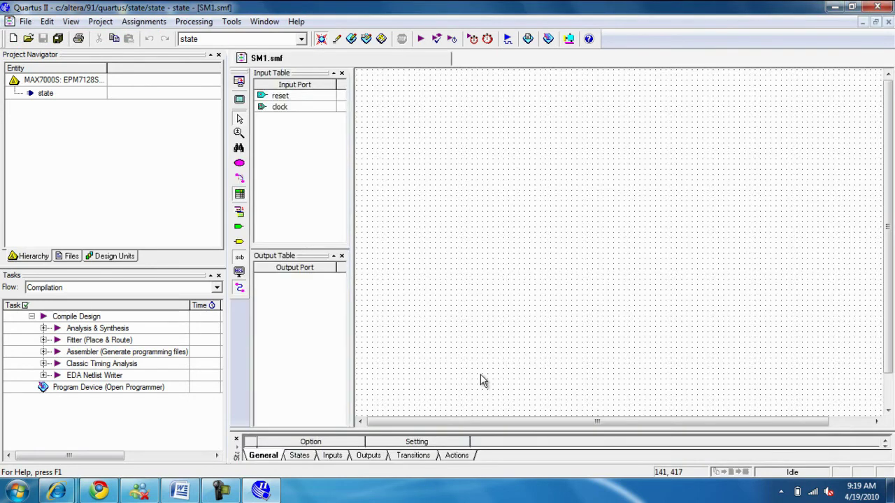
Launch the State Machine Wizard for a new design and accept the default reset settings.
click(239, 211)
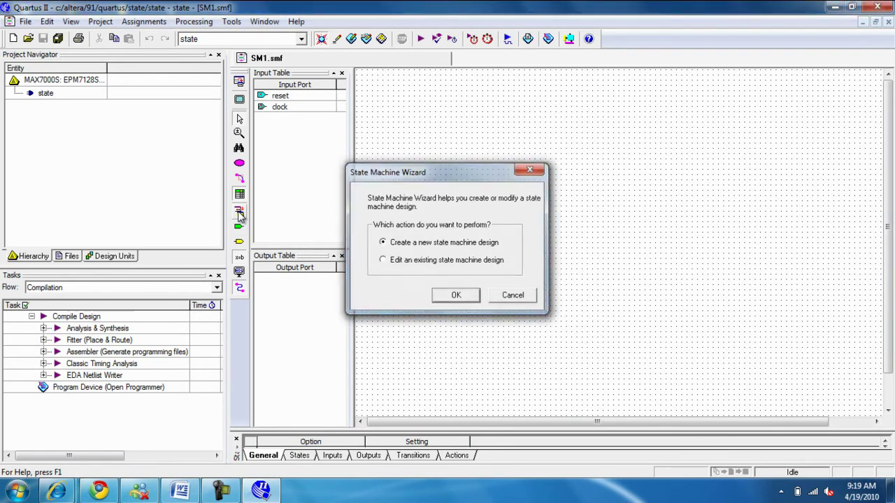
key(Return)
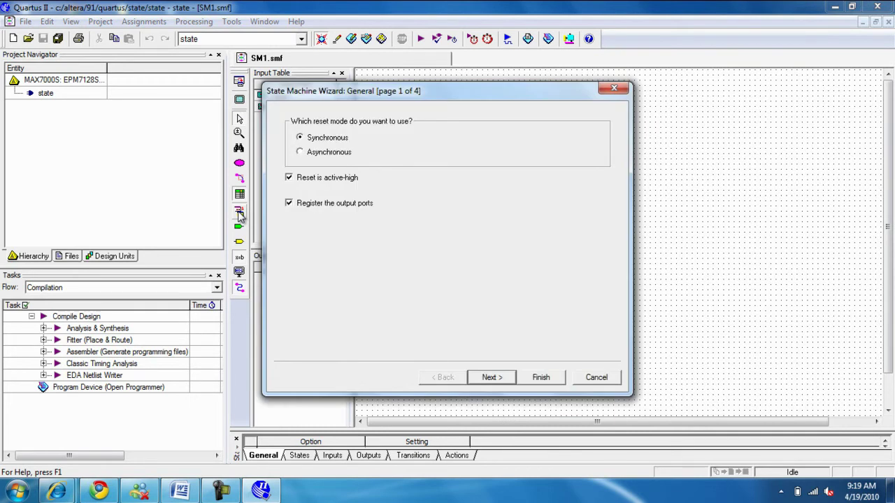
key(Return)
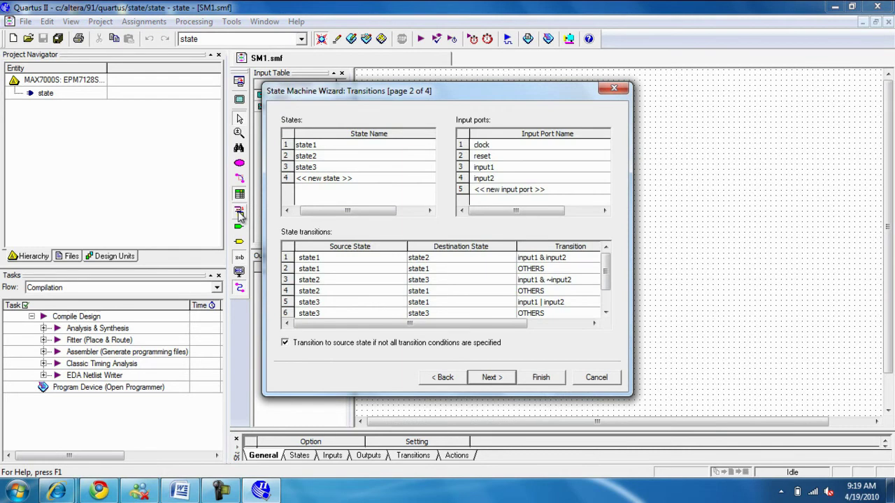
Add a fourth state, state4, to the state list.
click(324, 181)
click(324, 179)
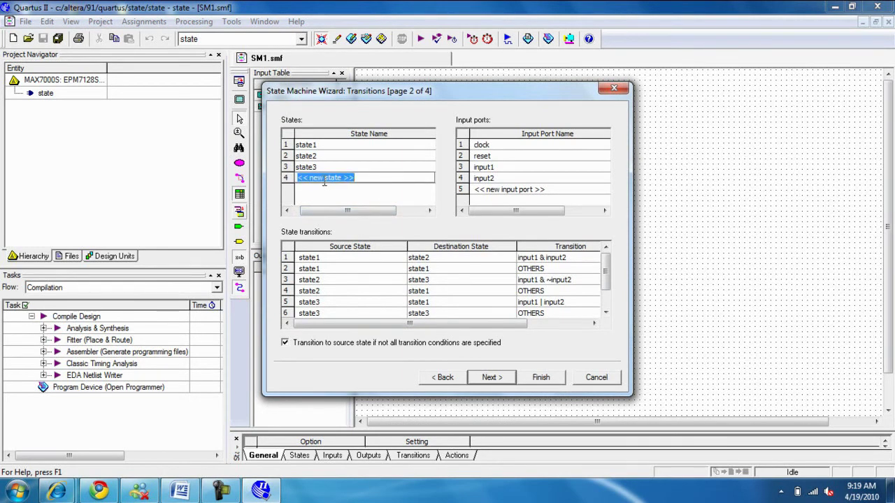
text(state4)
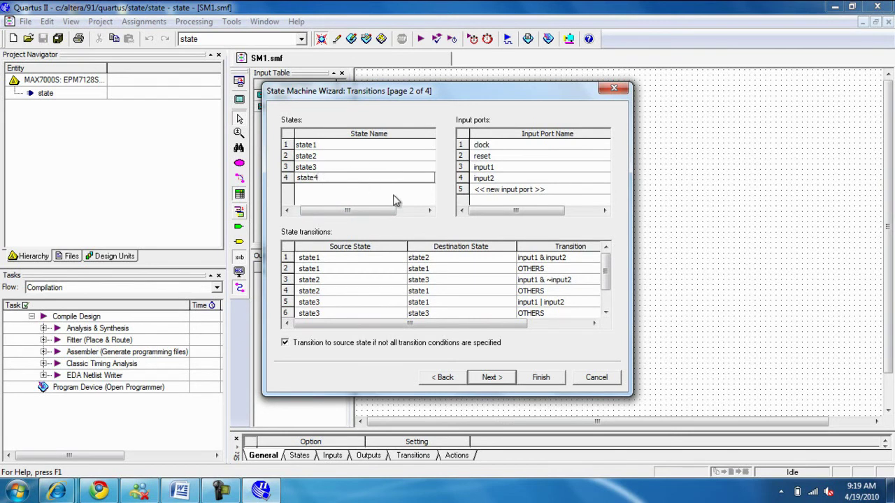
Delete the input2 port from the input ports.
click(480, 181)
right_click(478, 183)
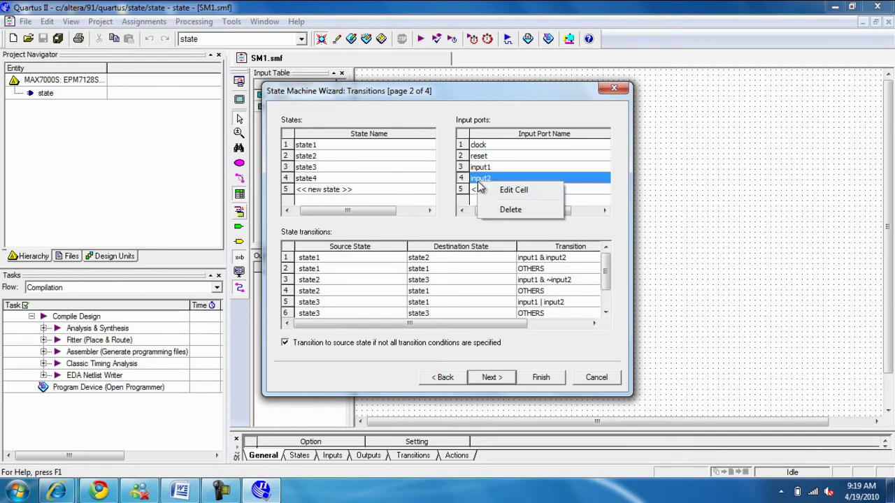
click(494, 210)
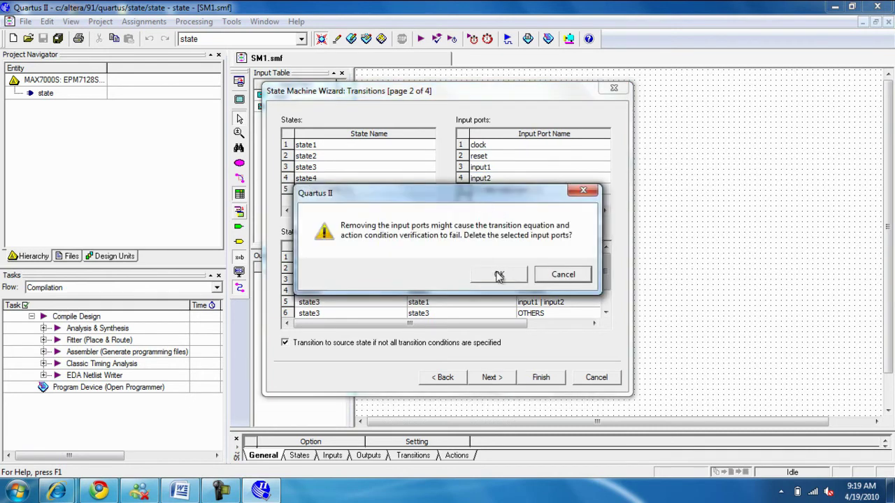
click(496, 273)
Rename the third input port; 'input' is rejected as reserved, leaving the name blank.
click(481, 178)
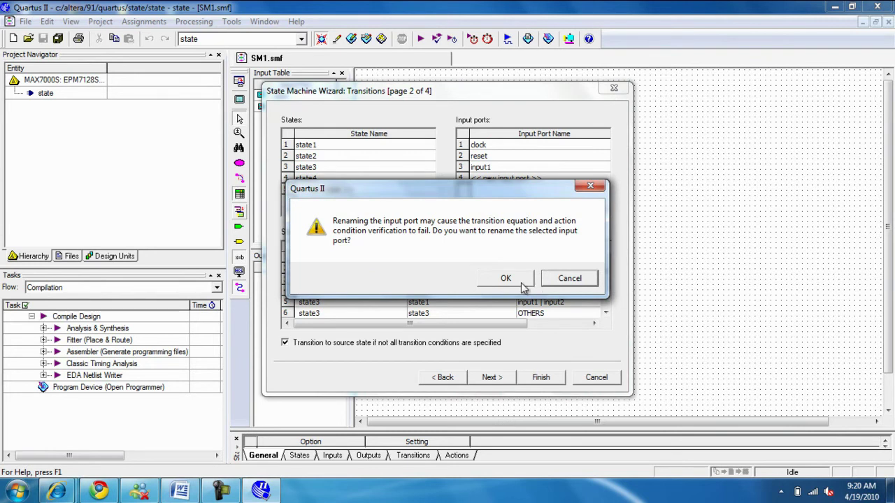
click(522, 282)
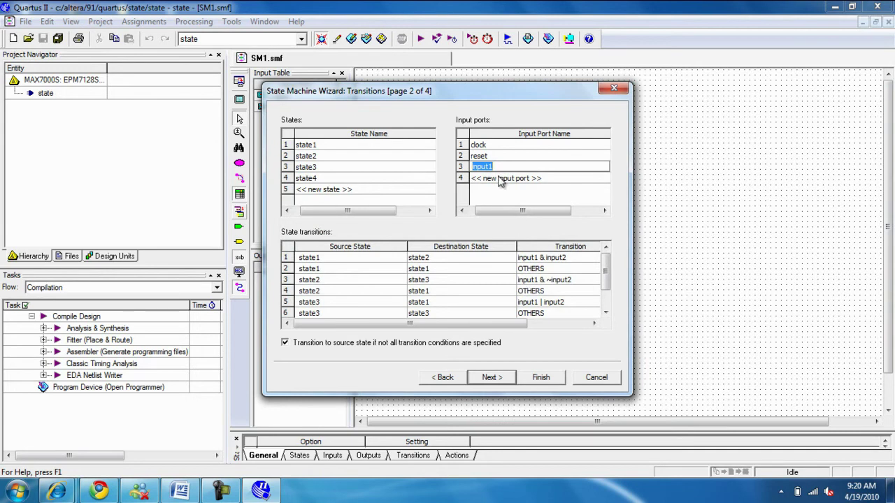
click(500, 164)
click(342, 264)
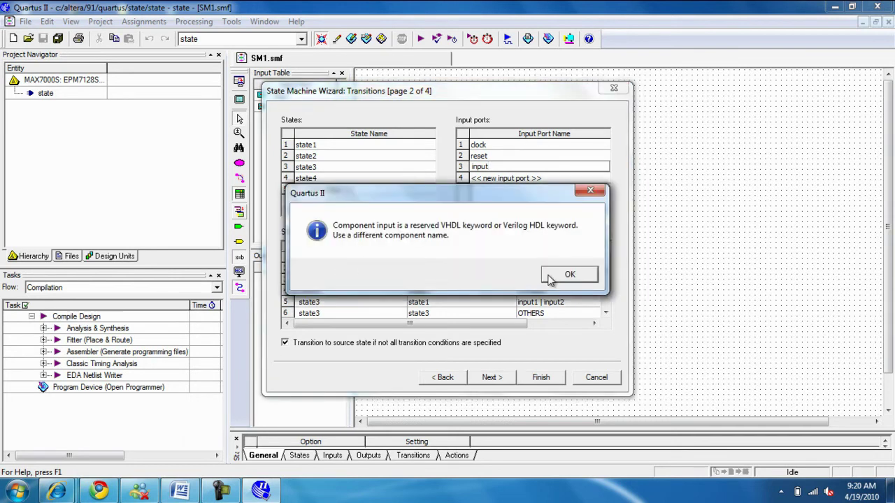
click(553, 277)
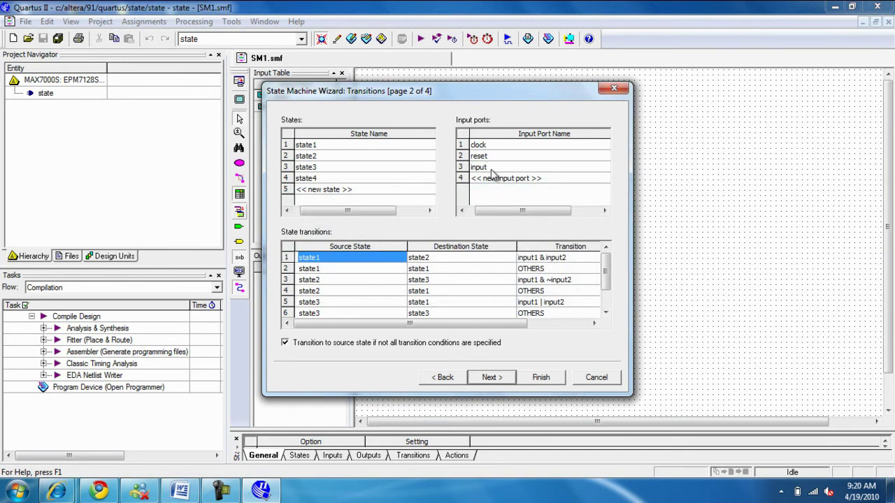
click(491, 170)
click(491, 169)
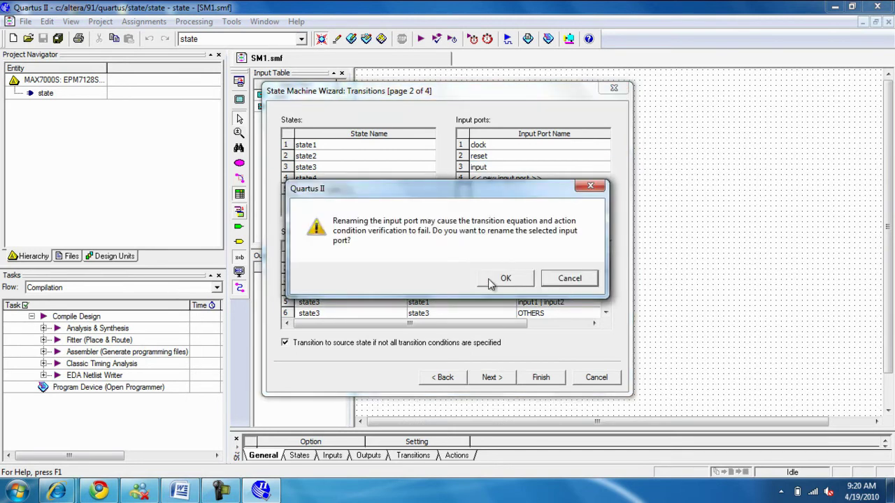
click(492, 282)
click(491, 167)
Name the third input port x and set row 1's transition condition to x.
key(BackSpace)
key(BackSpace)
key(BackSpace)
key(BackSpace)
key(BackSpace)
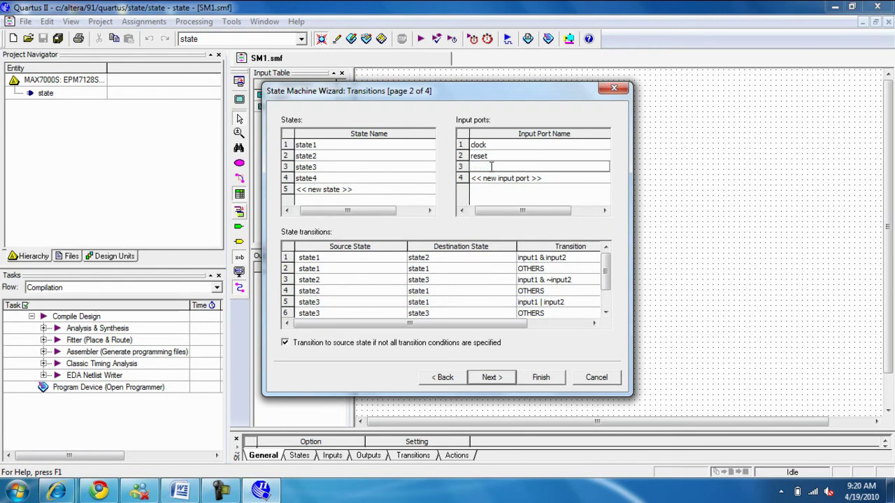
text(x)
click(375, 260)
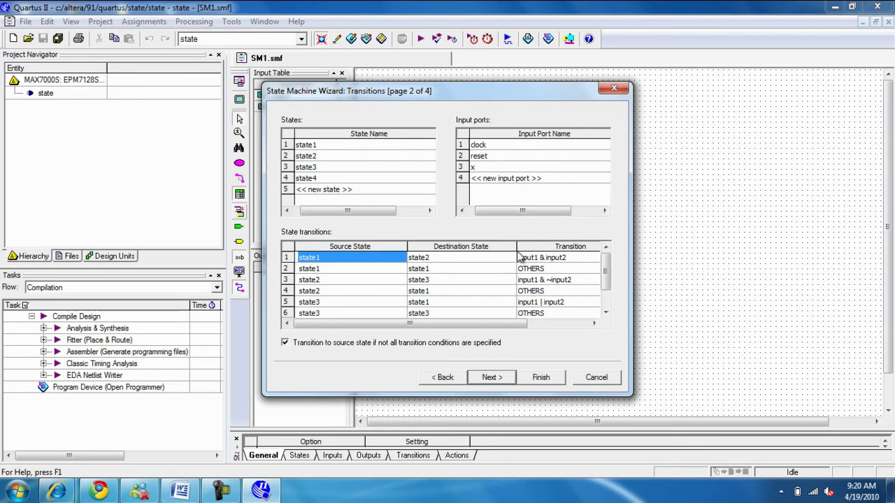
click(539, 260)
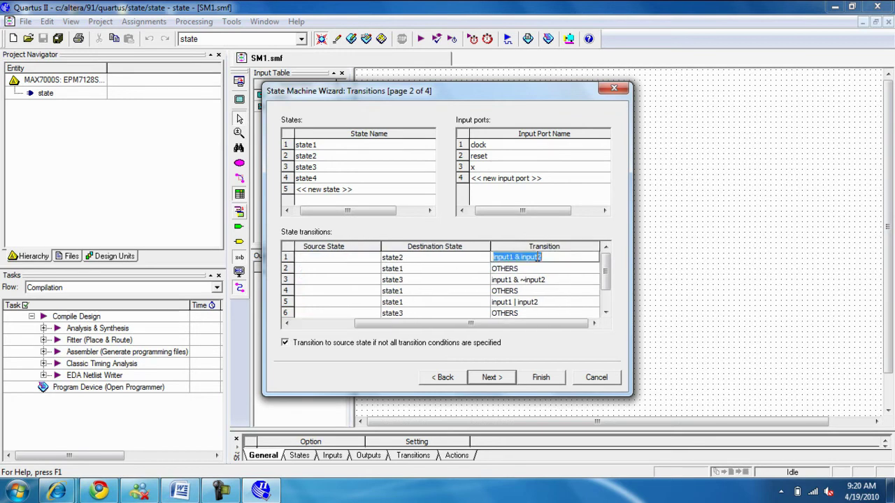
text(x)
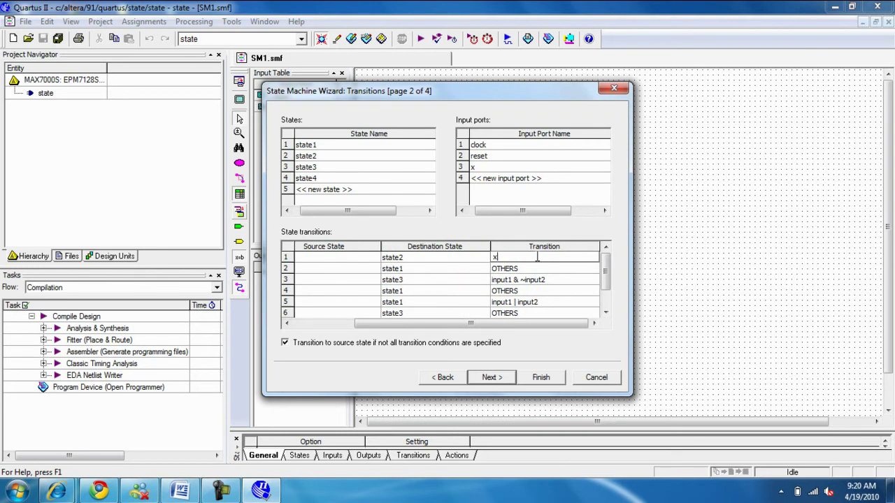
drag(452, 329, 414, 330)
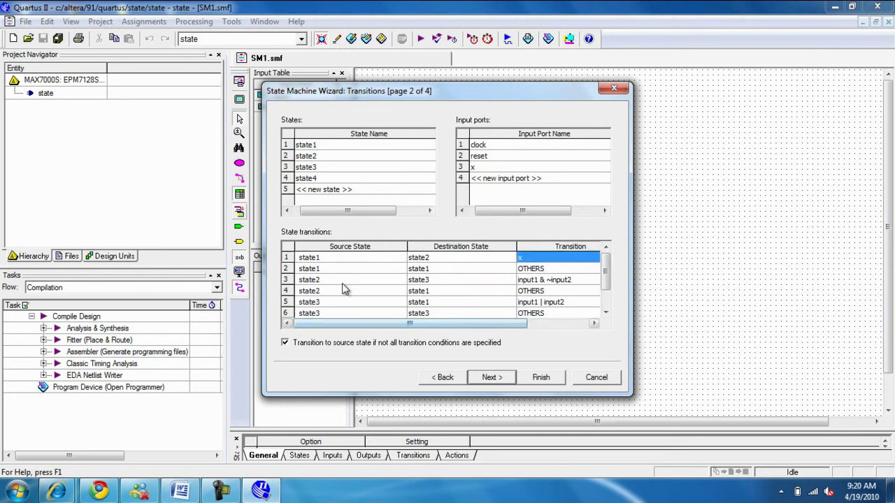
Negate row 2's transition condition with ~, set row 3's to x and row 4's to ~x.
click(534, 270)
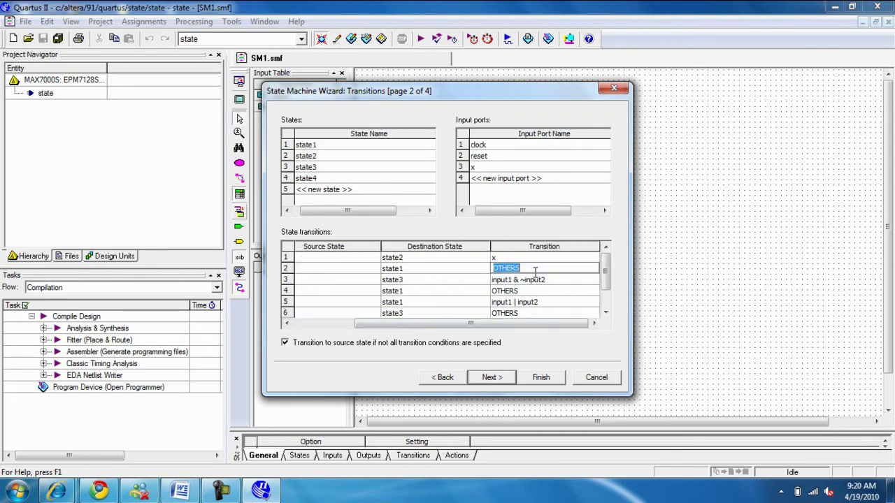
text(~x)
drag(488, 322, 409, 323)
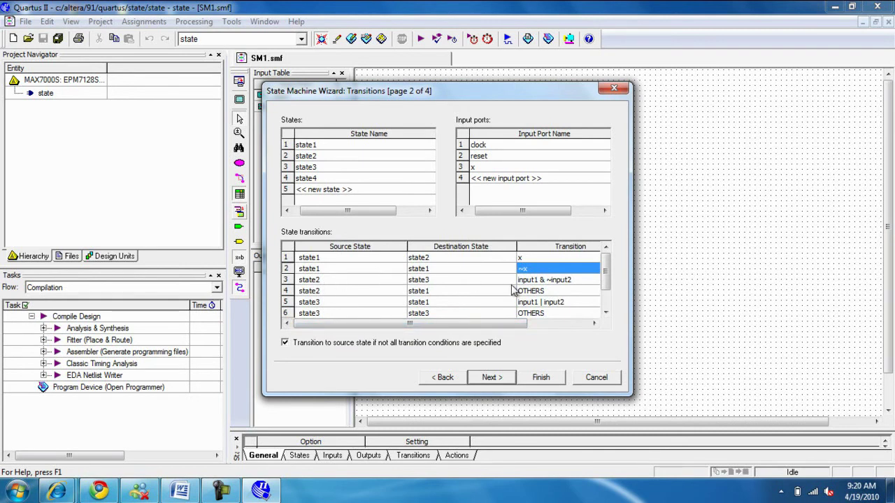
click(559, 281)
click(559, 280)
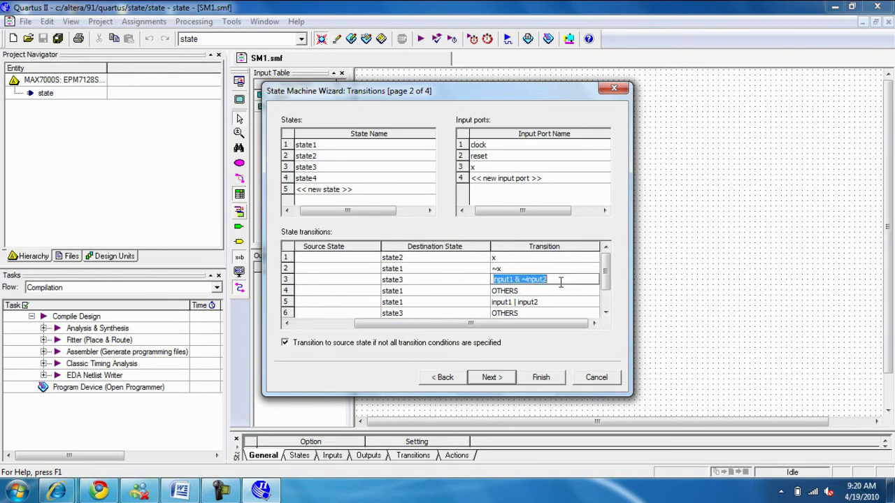
text(x)
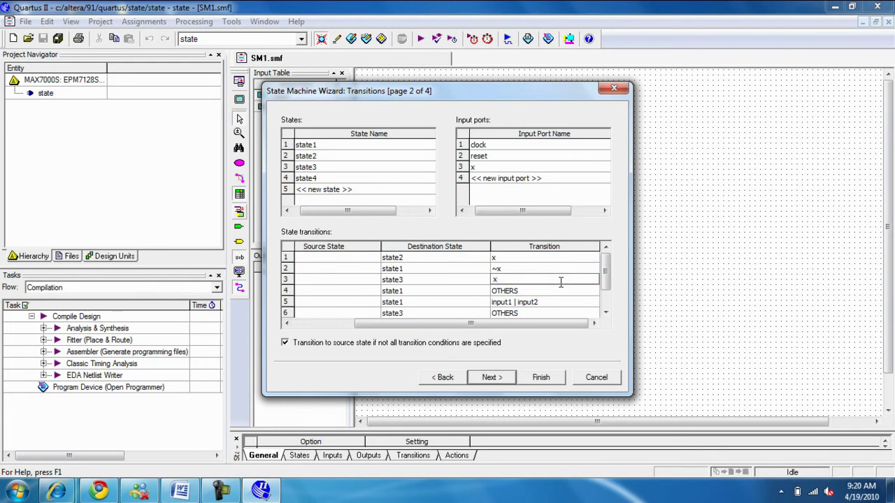
drag(559, 323, 427, 327)
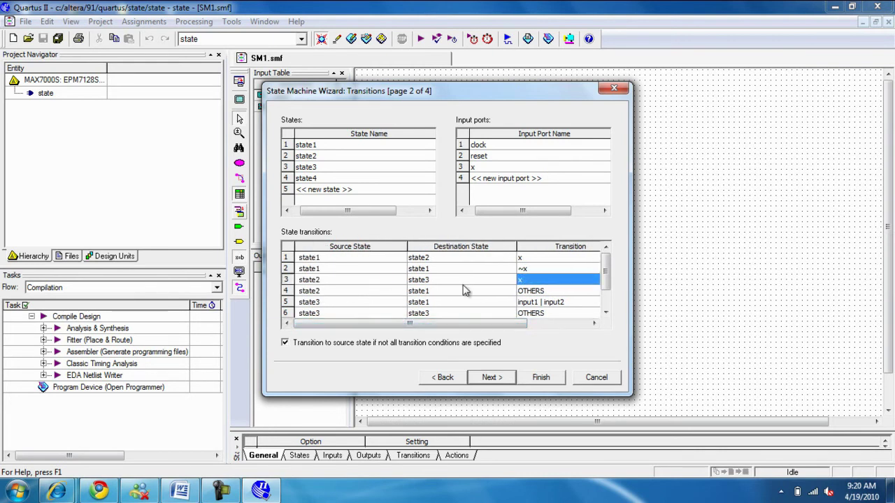
click(514, 291)
click(533, 290)
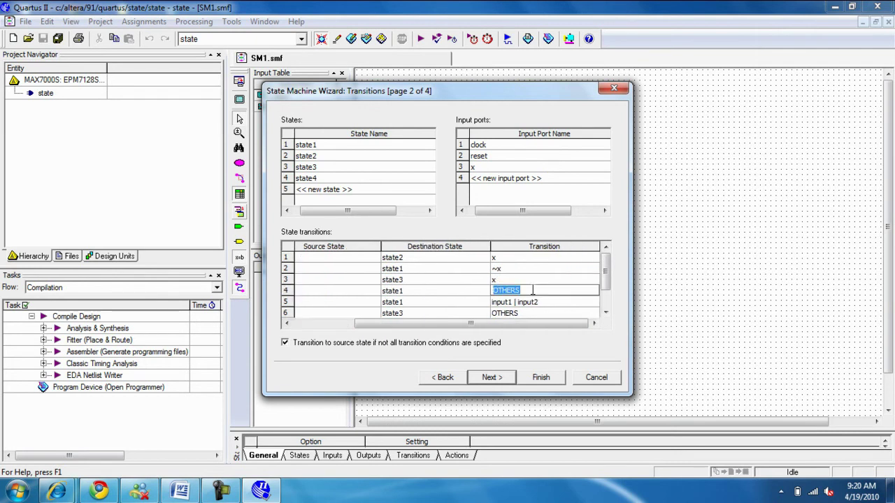
text(~x)
drag(549, 324, 473, 335)
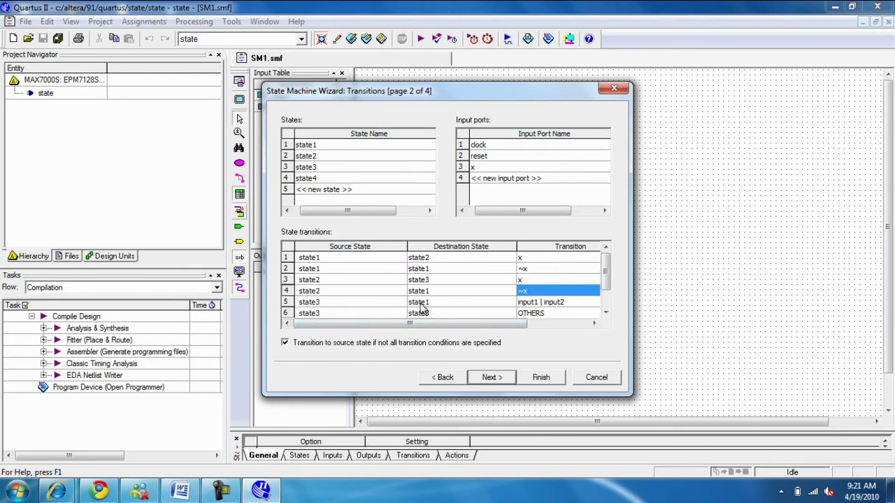
Negate row 5's condition with ~ and make row 6 go to state4 on x.
double_click(528, 303)
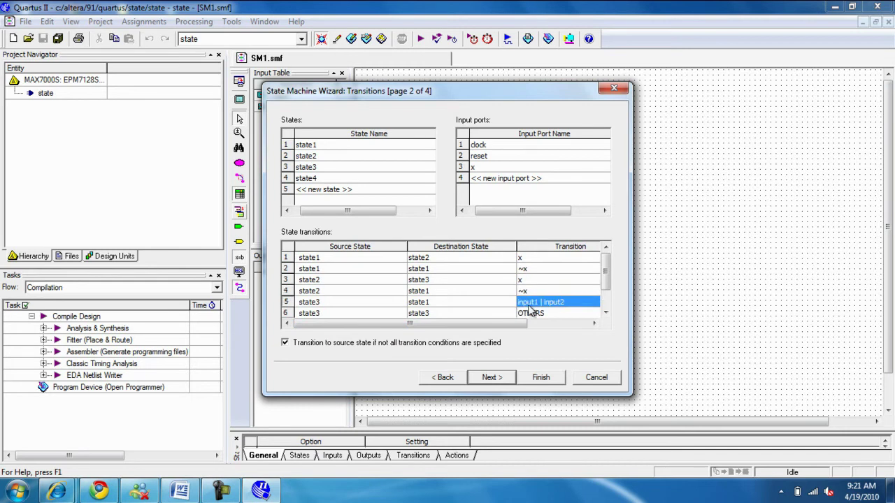
text(~x)
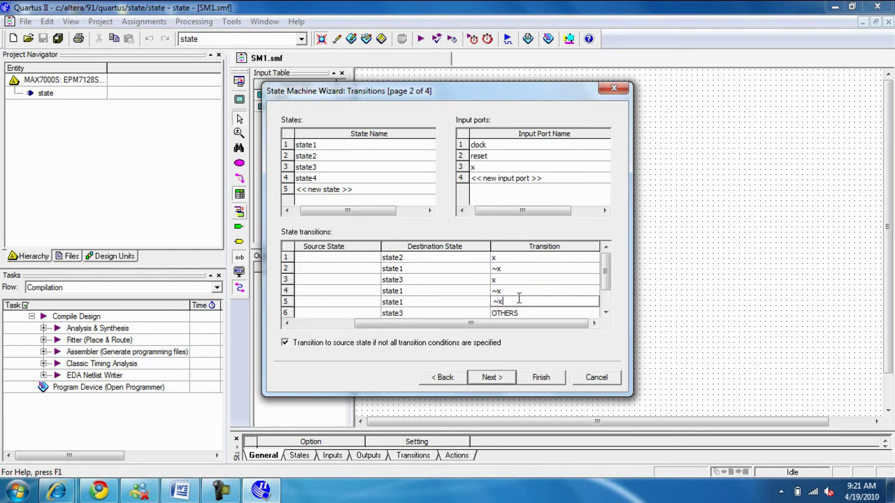
drag(501, 322, 387, 325)
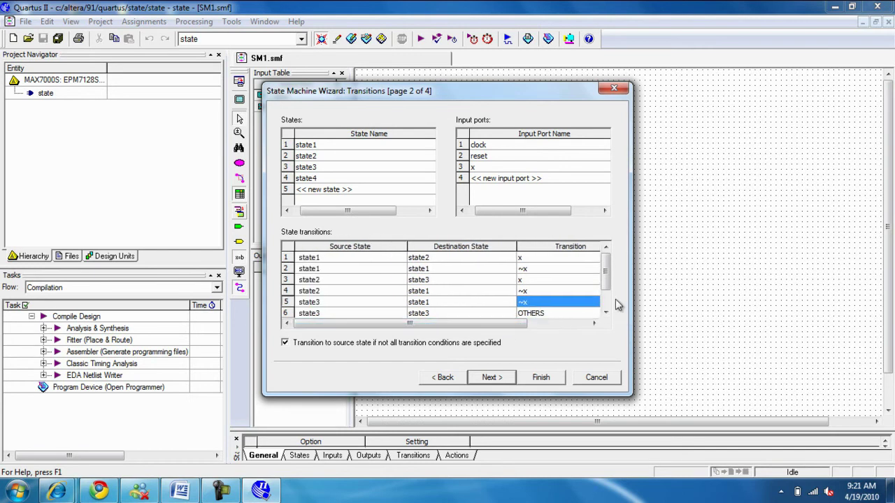
drag(605, 278, 605, 306)
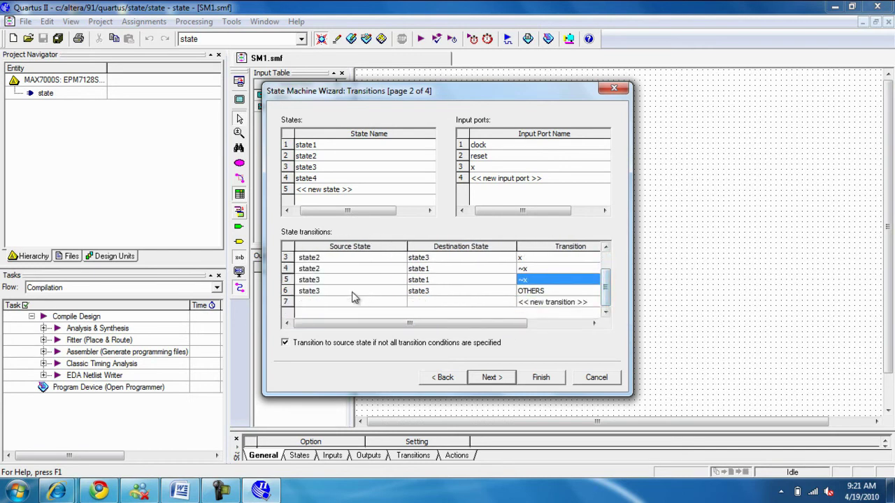
click(434, 294)
click(435, 293)
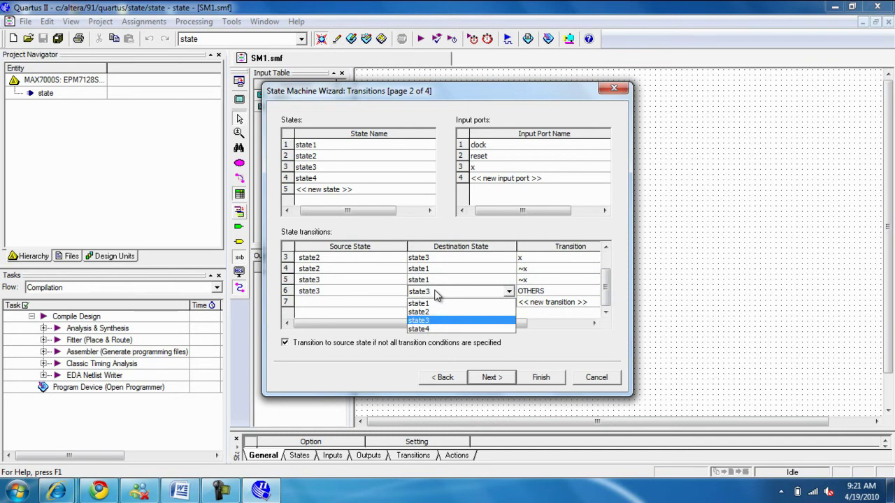
click(433, 329)
click(539, 288)
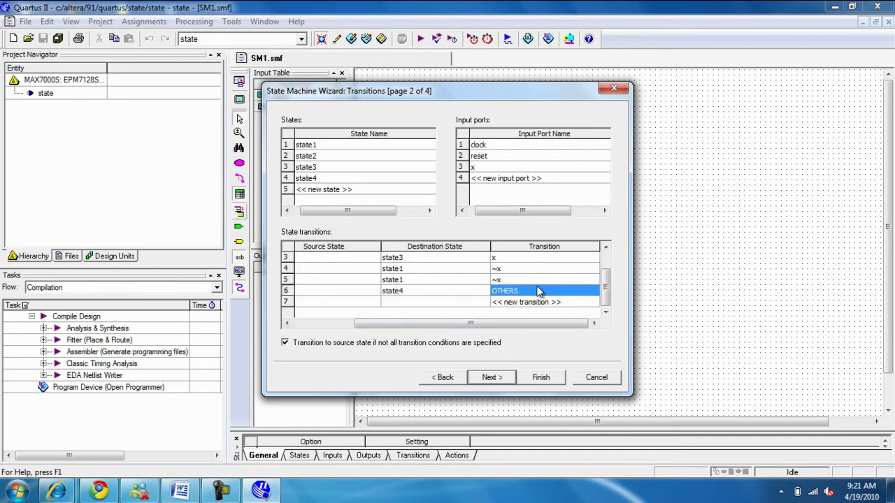
click(537, 287)
text(x)
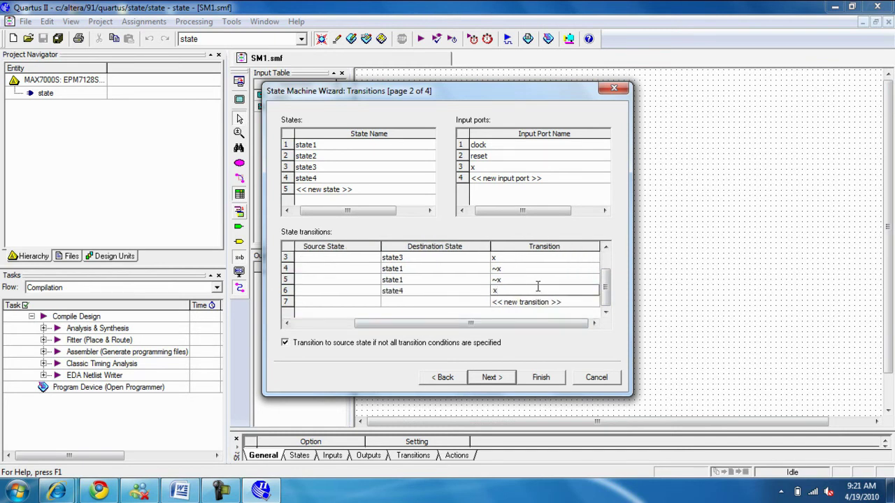
click(605, 281)
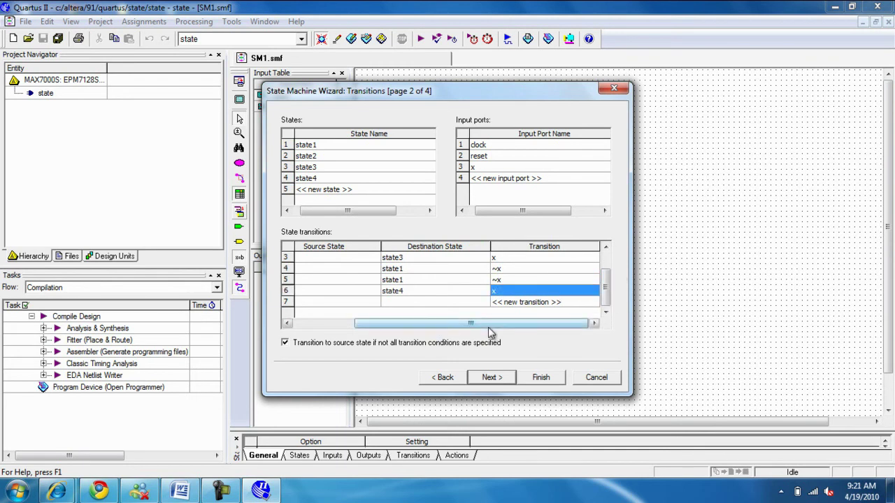
Add a transition from state4 to state1 on condition ~x.
drag(482, 329, 421, 327)
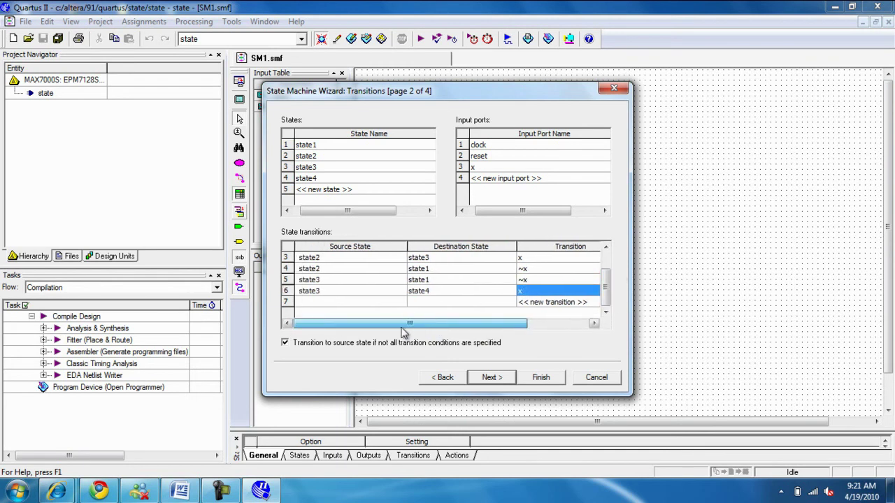
click(354, 302)
click(353, 304)
click(329, 341)
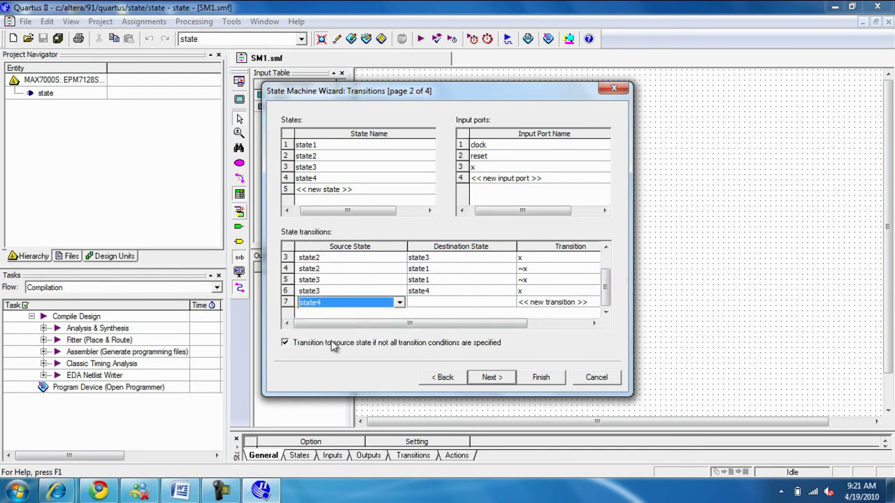
double_click(421, 303)
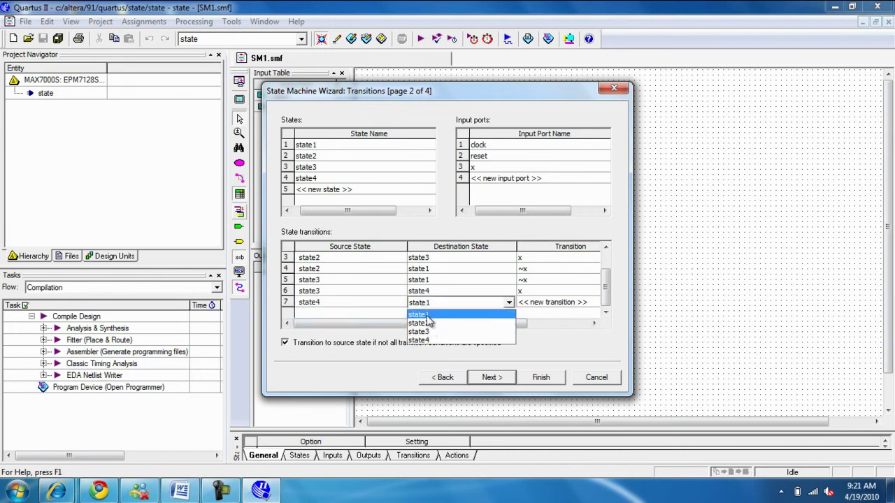
click(422, 315)
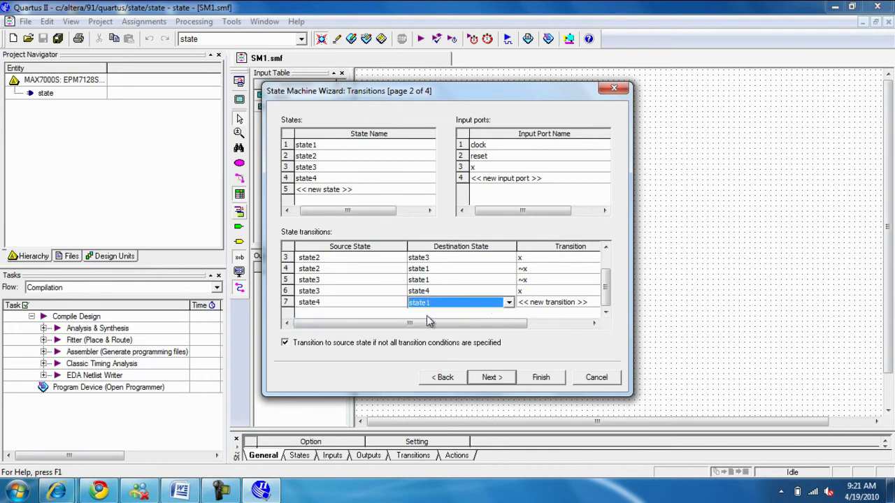
click(534, 302)
text(~x)
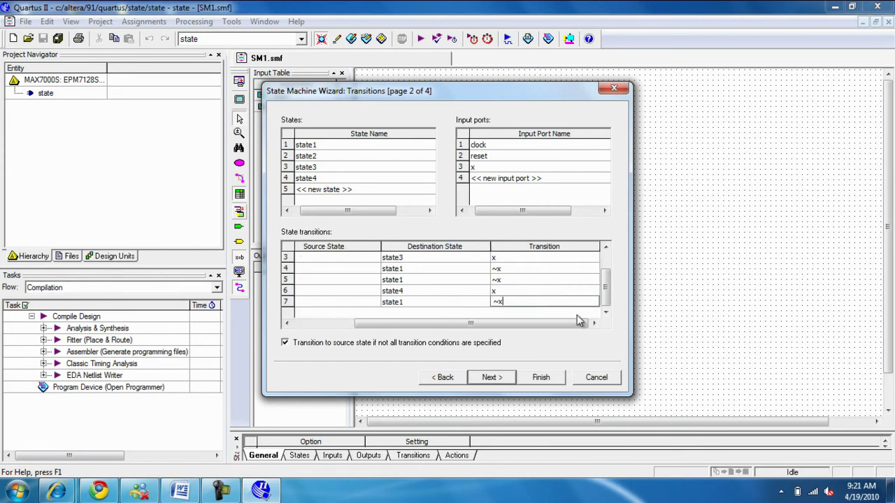
click(605, 313)
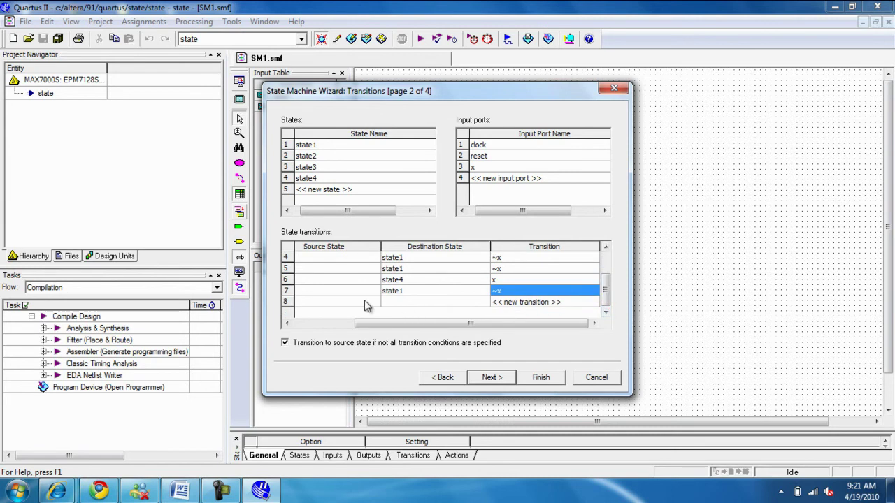
Add a state4-to-state4 self-transition on condition x.
drag(373, 324, 289, 321)
click(319, 309)
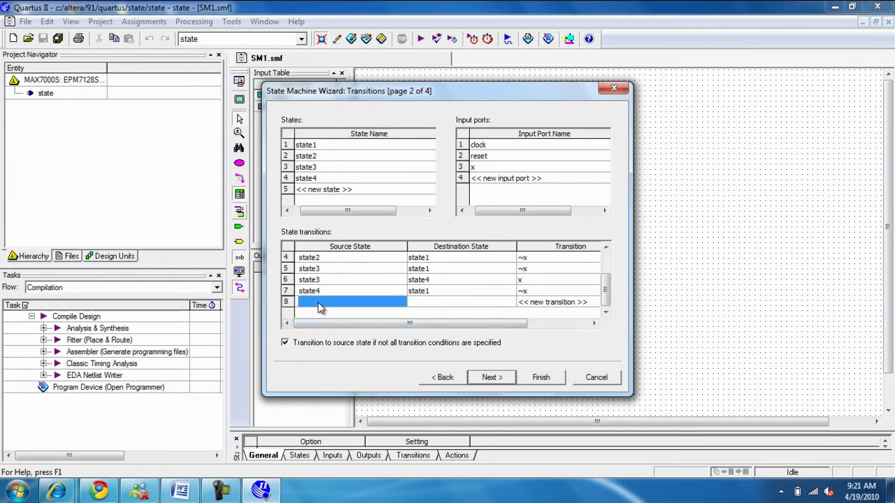
click(321, 342)
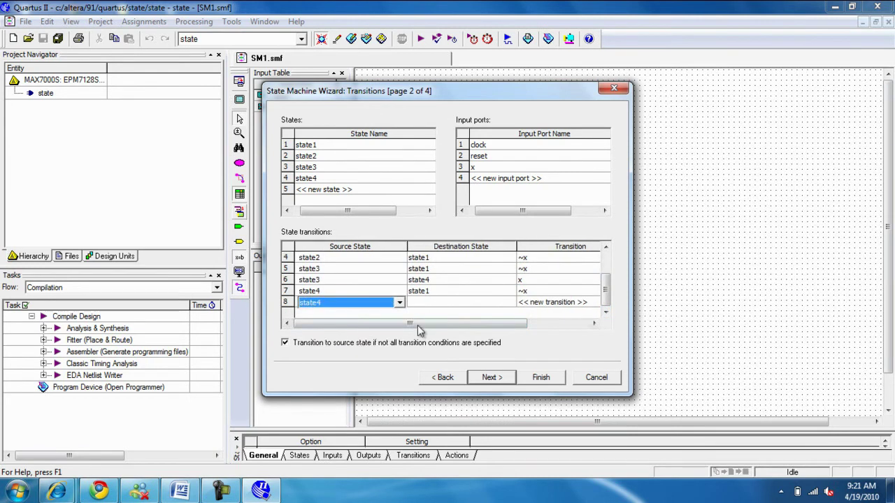
click(424, 303)
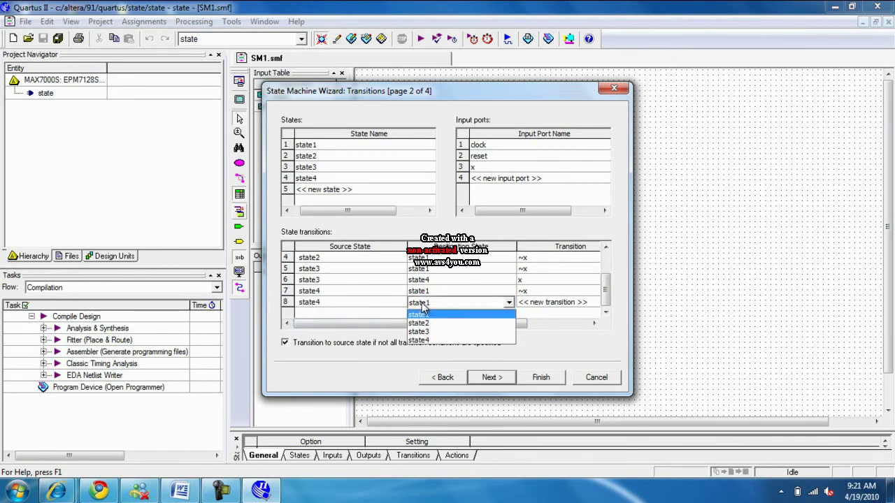
click(423, 340)
click(552, 303)
text(x)
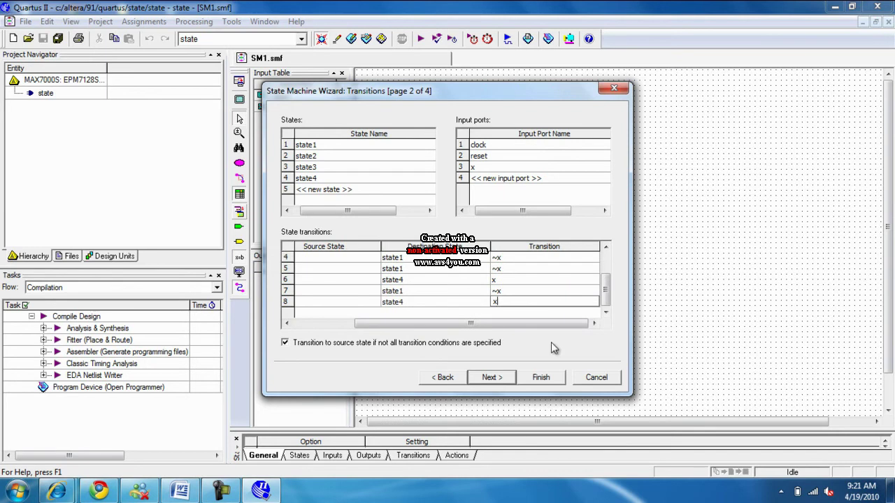
key(Return)
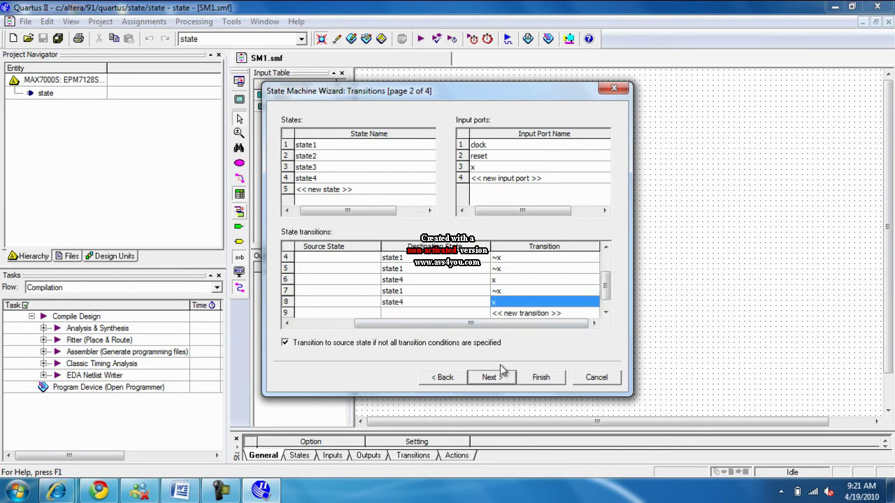
drag(499, 322, 441, 333)
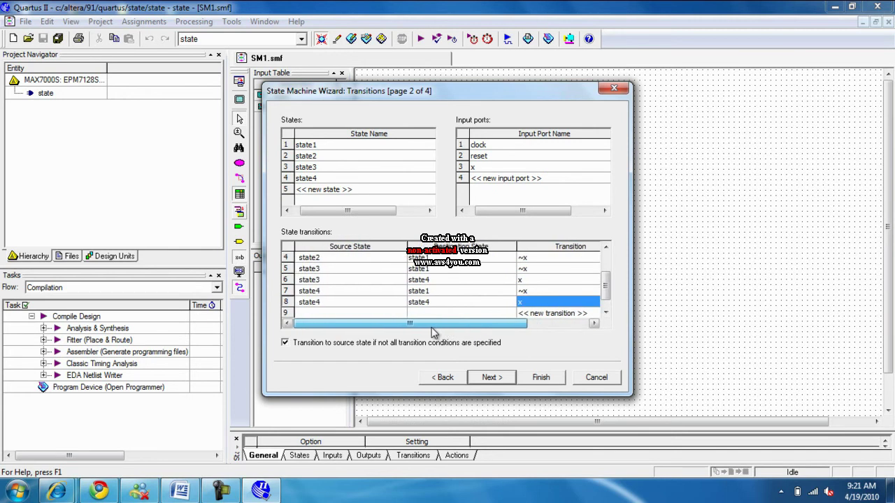
On the Actions page, rename output port output1 to y and edit its output values.
click(500, 383)
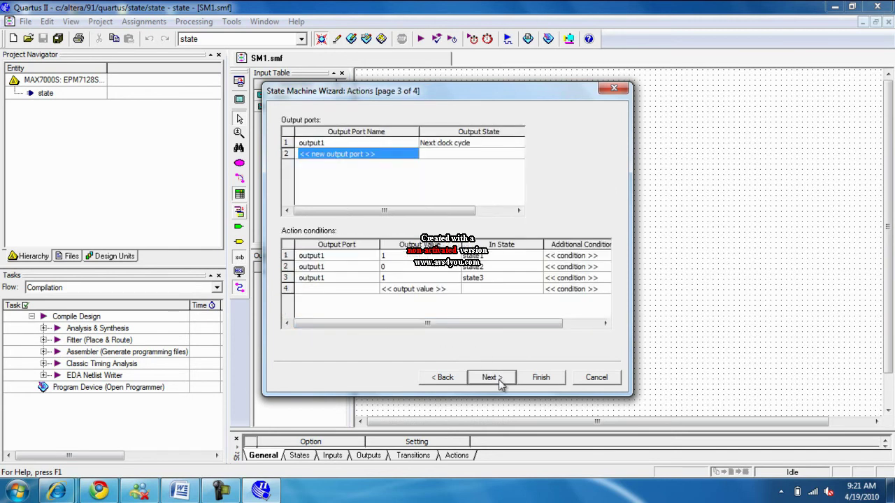
click(322, 142)
click(321, 142)
text(y)
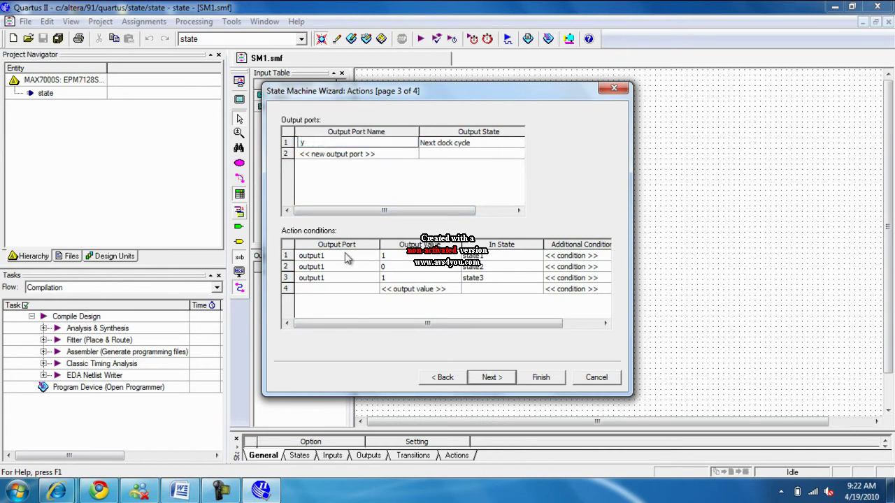
key(Return)
click(390, 277)
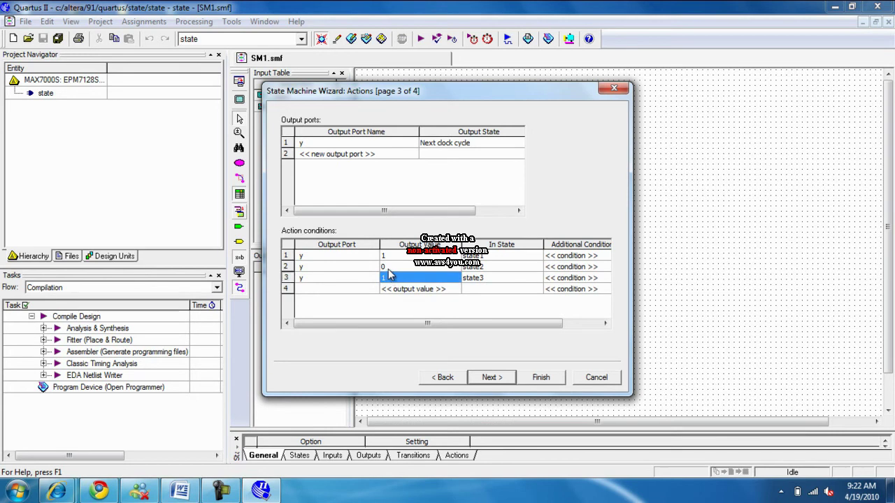
double_click(388, 269)
Set action row 1 to state2 with additional condition ~x.
click(488, 259)
click(488, 259)
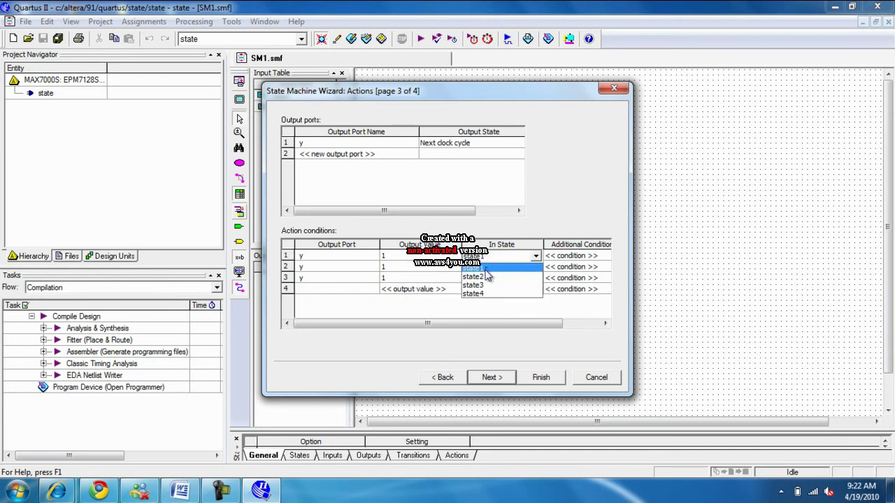
click(486, 277)
click(553, 255)
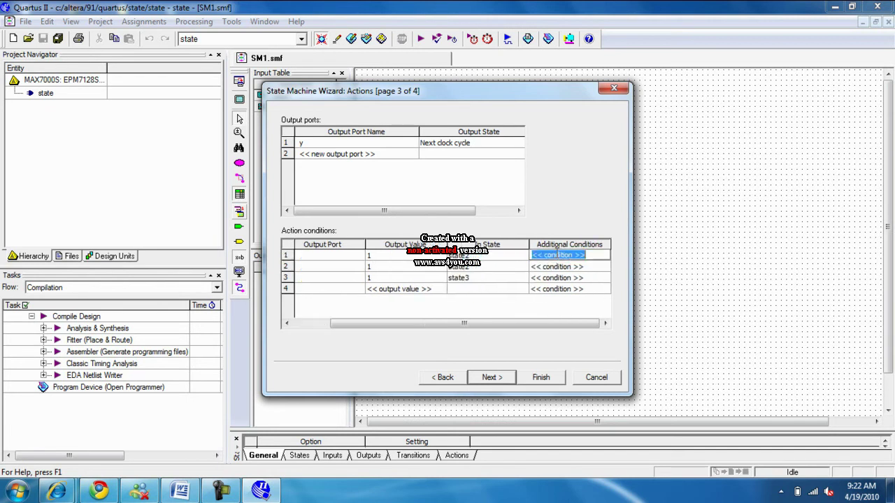
text(~x)
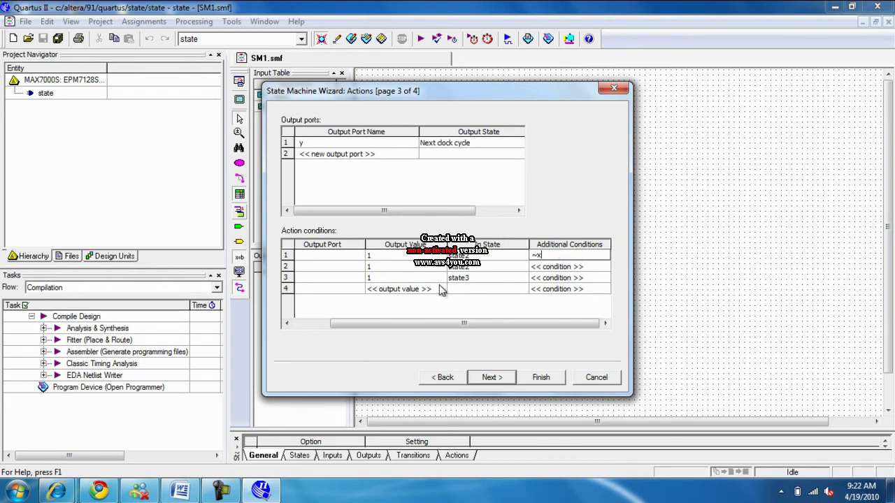
click(444, 324)
drag(444, 323, 338, 308)
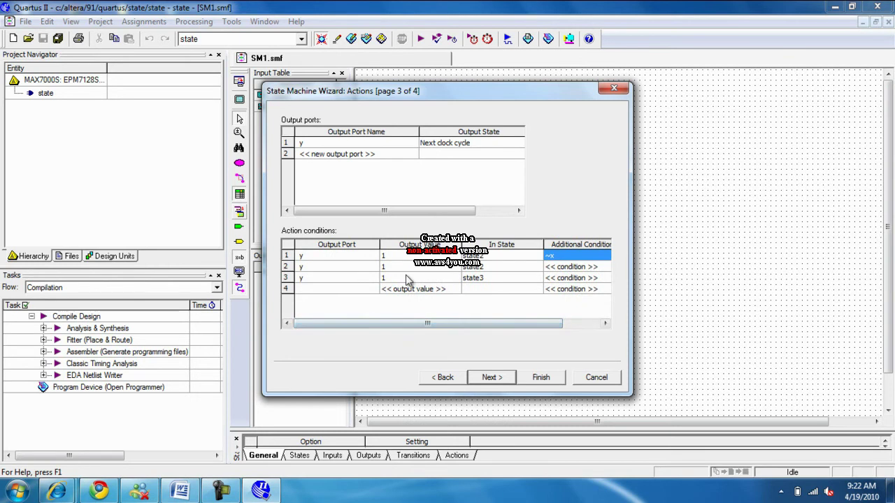
Set action row 2 to state3 and row 3 to state4, both with condition ~x.
click(474, 267)
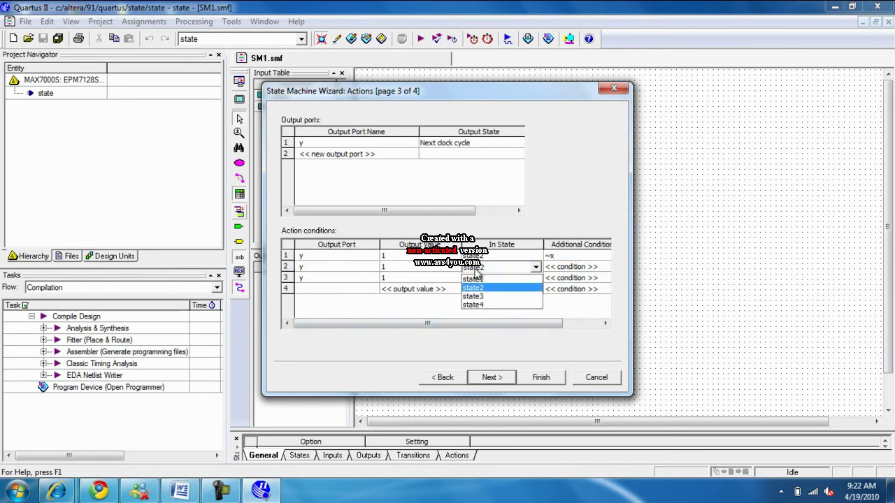
click(478, 297)
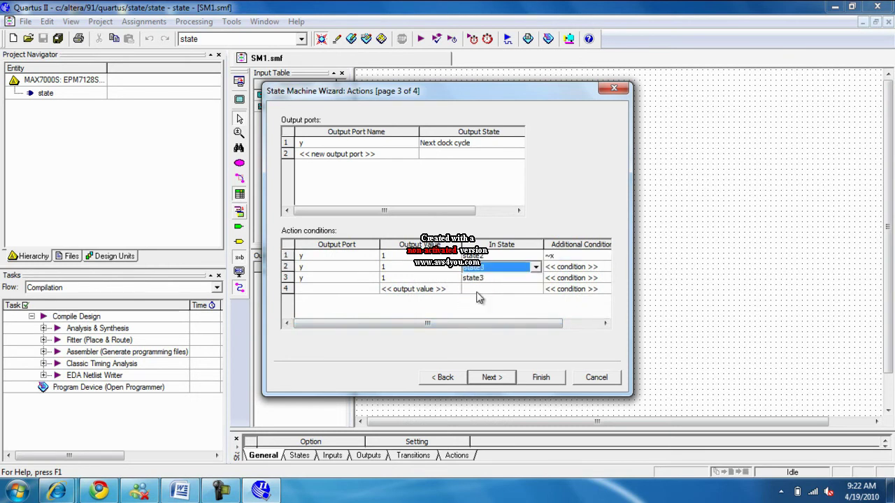
click(558, 266)
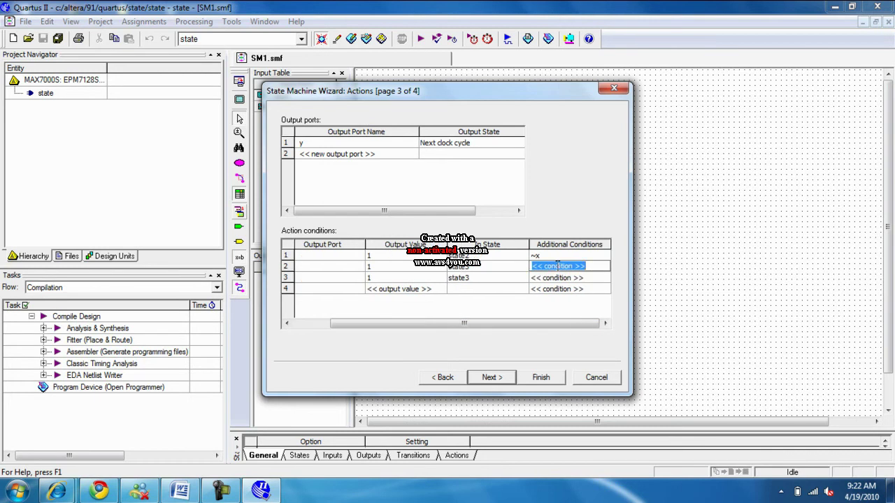
text(~x)
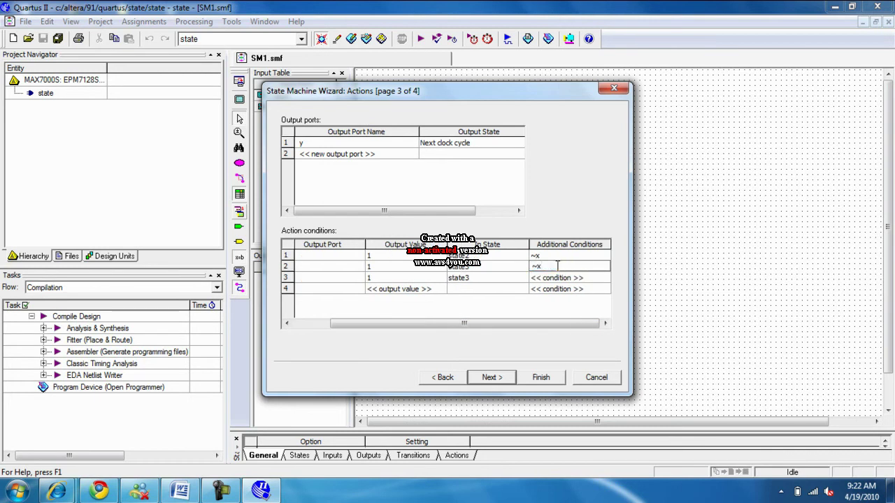
drag(446, 323, 409, 338)
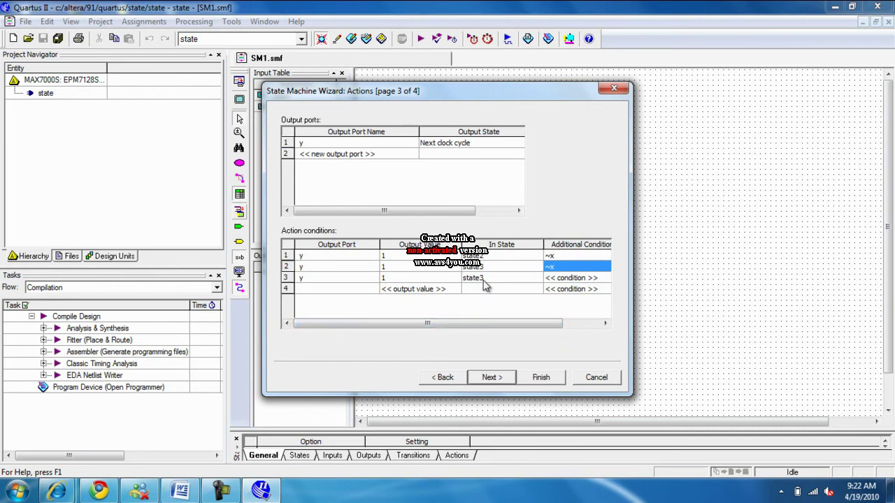
click(482, 280)
click(483, 283)
click(482, 316)
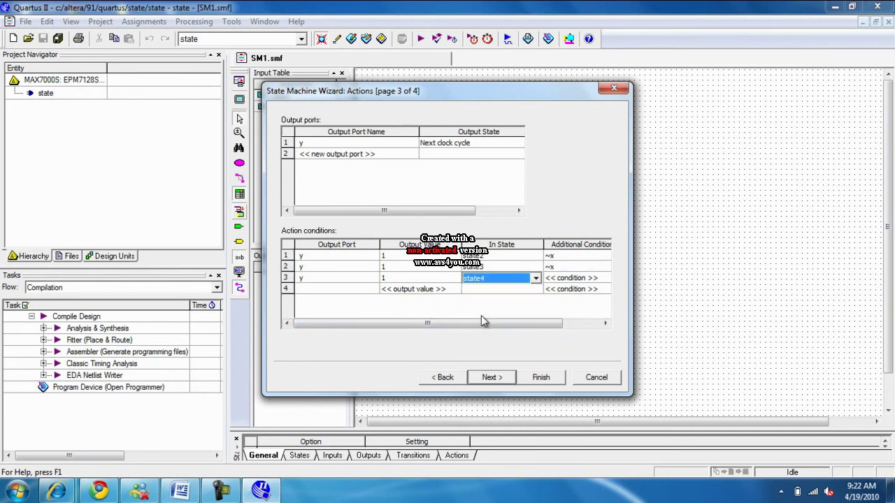
click(554, 279)
text(~)
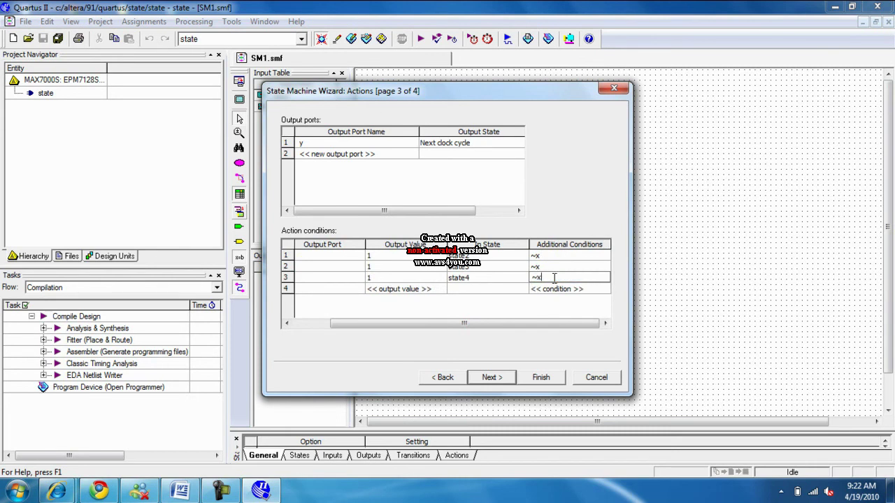
text(x)
drag(405, 323, 368, 328)
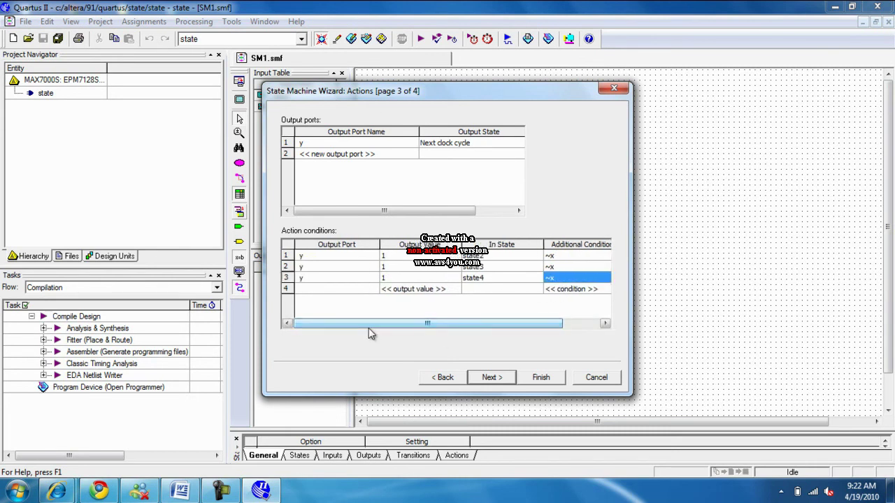
Advance to the wizard Summary showing states state1–state4, inputs clock, reset, x and output y.
click(483, 380)
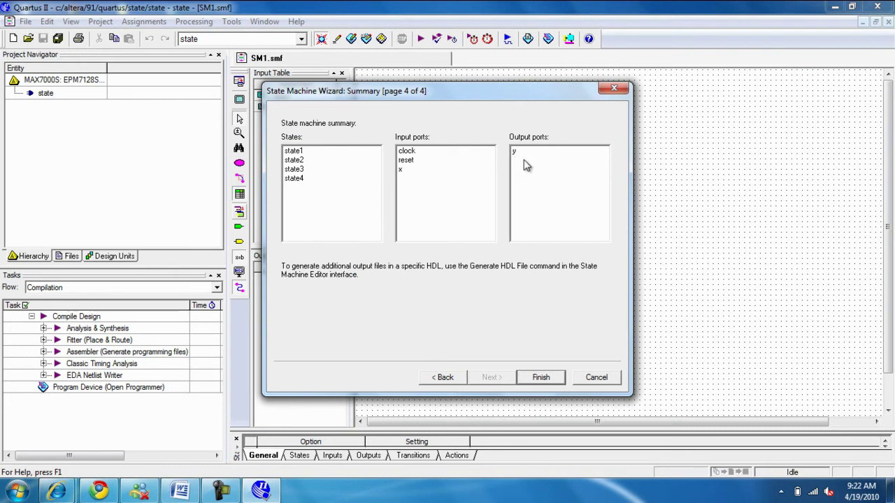
Finish the state machine wizard and save the four-state diagram as state.smf.
click(541, 378)
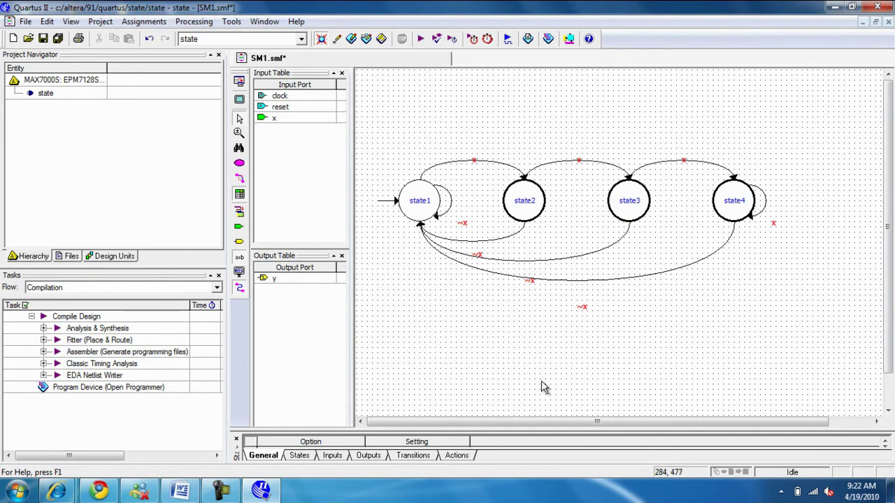
click(45, 39)
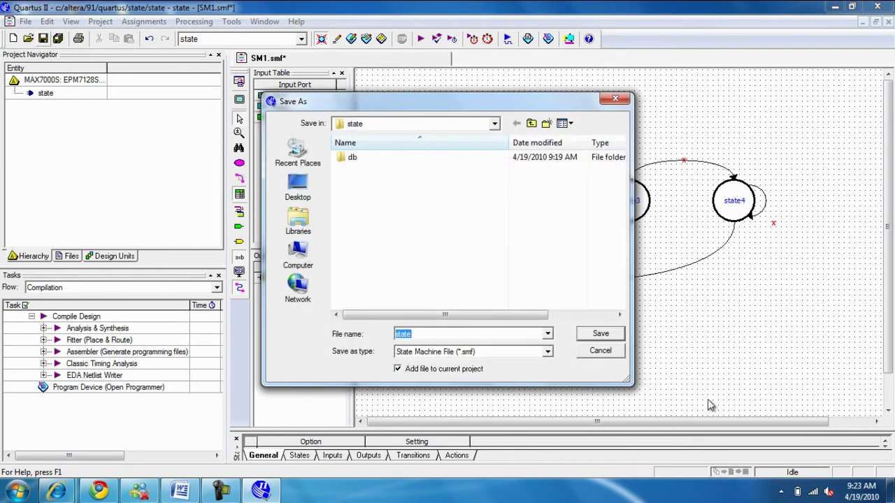
click(600, 334)
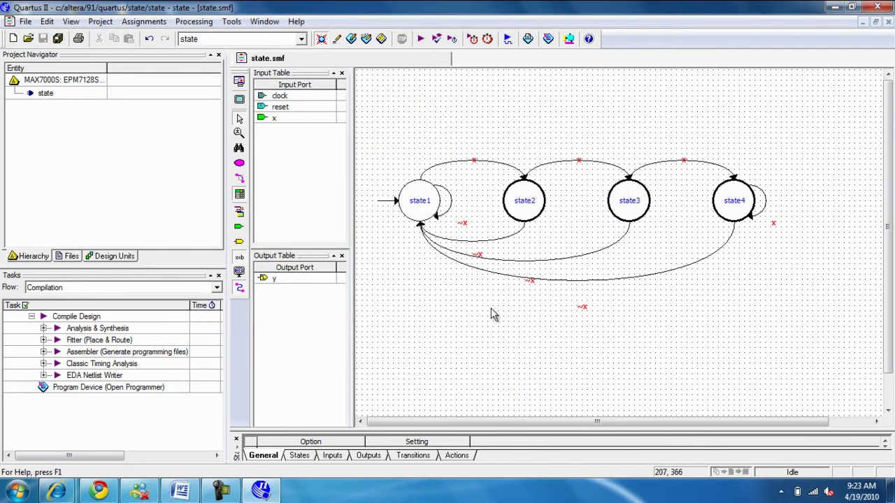
Generate a VHDL file, state.vhd, from the state diagram.
click(240, 274)
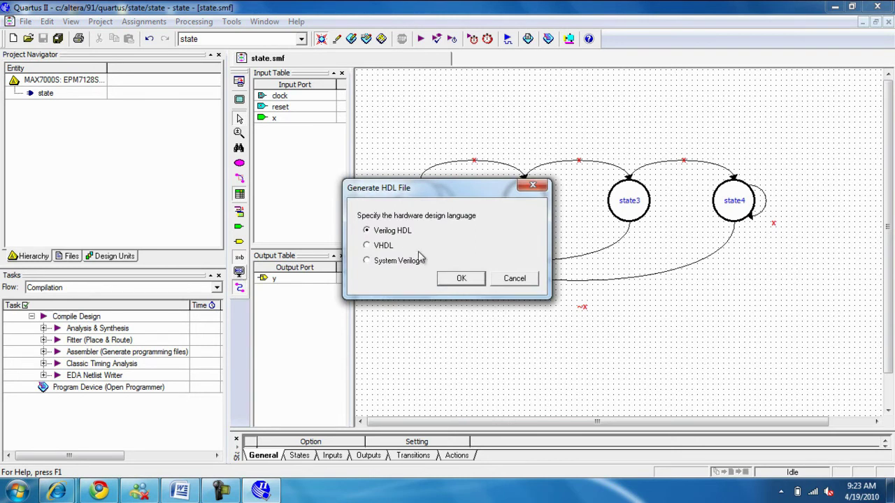
click(385, 247)
click(463, 278)
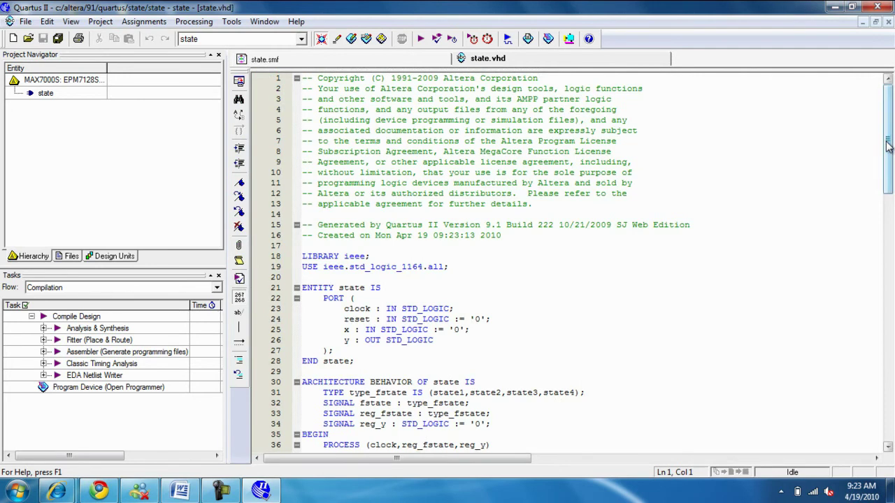
scroll(889, 154, down, 1)
drag(889, 153, 892, 393)
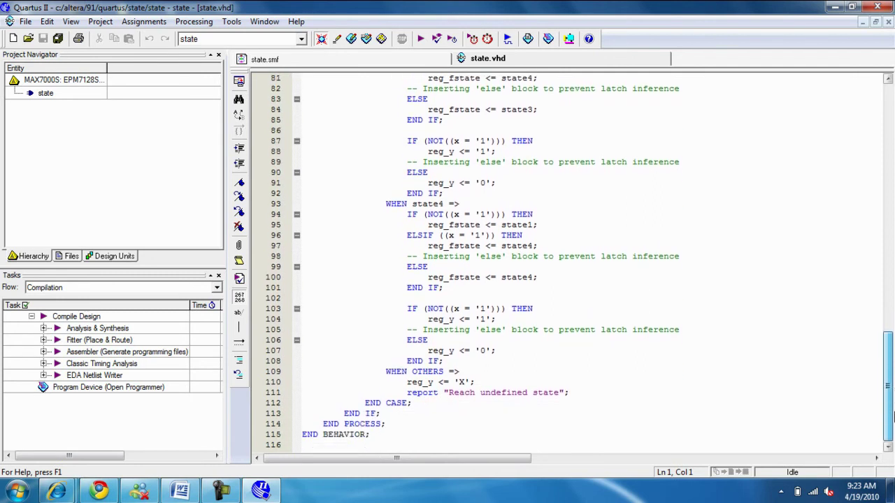
drag(893, 416, 891, 418)
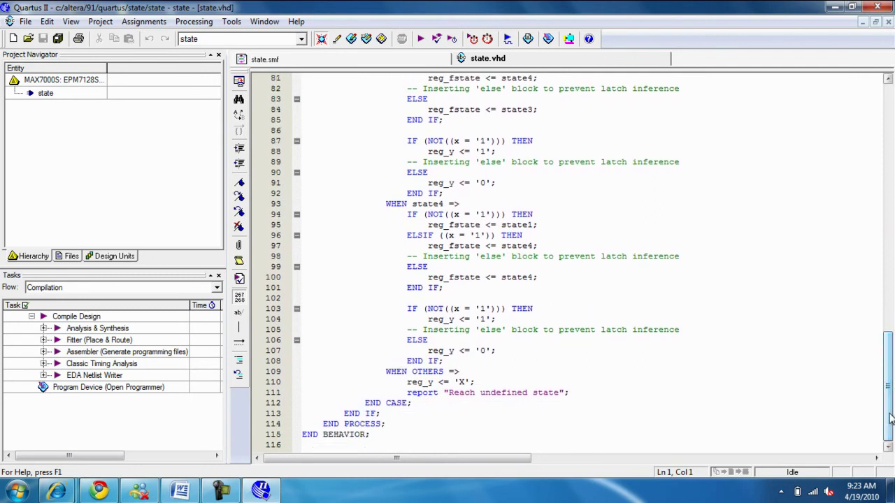
Compile the design, which fits in 3/128 macrocells and 8/68 pins on EPM7128SLC84-7.
click(422, 42)
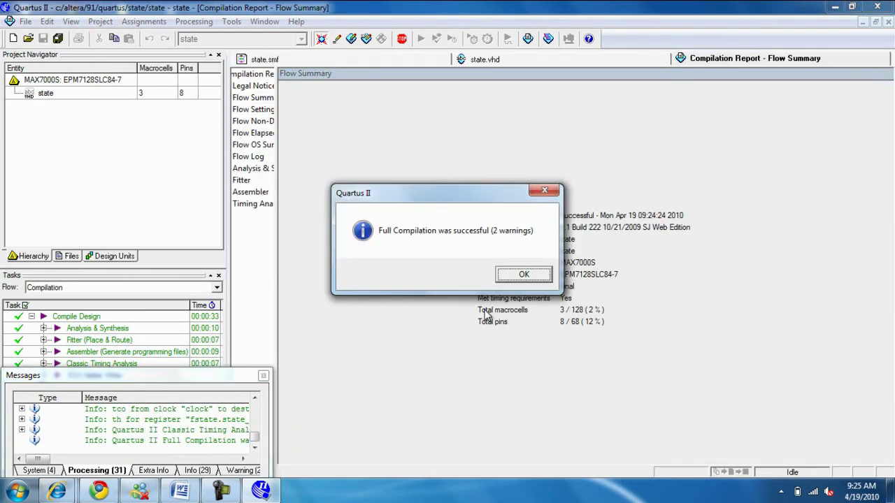
click(521, 276)
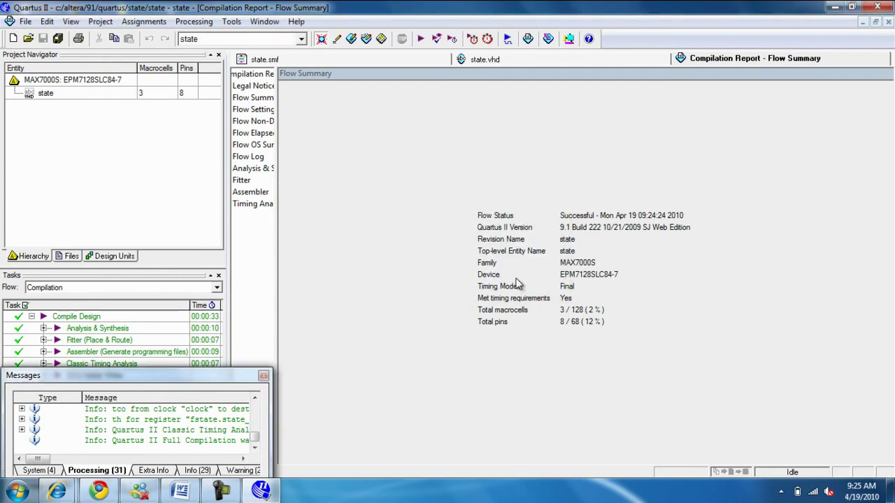
Create a new blank Vector Waveform File, Waveform1.vwf.
click(23, 21)
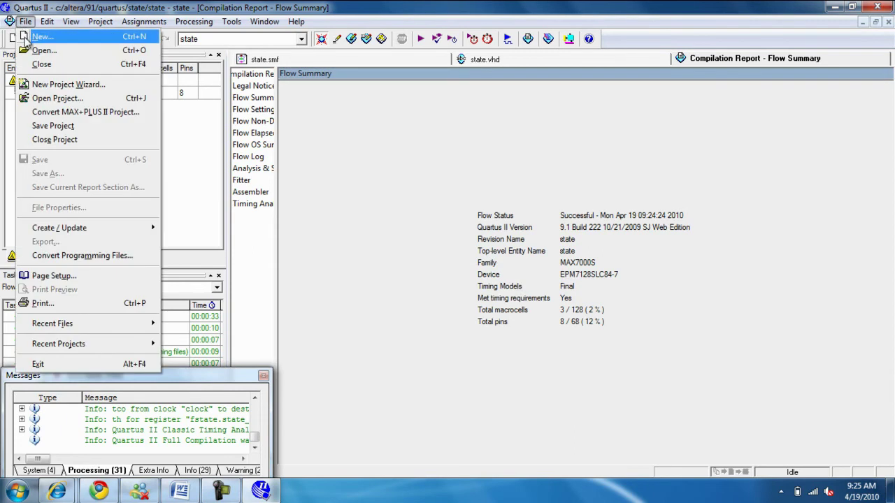
click(41, 37)
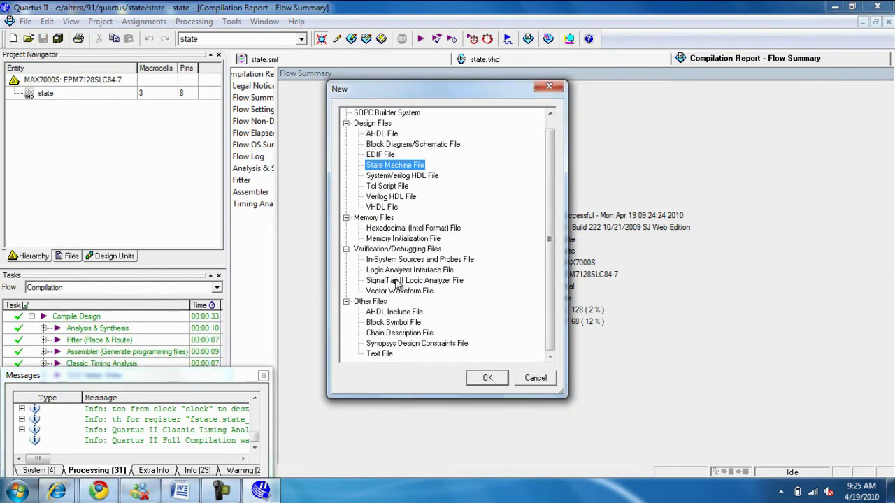
click(396, 291)
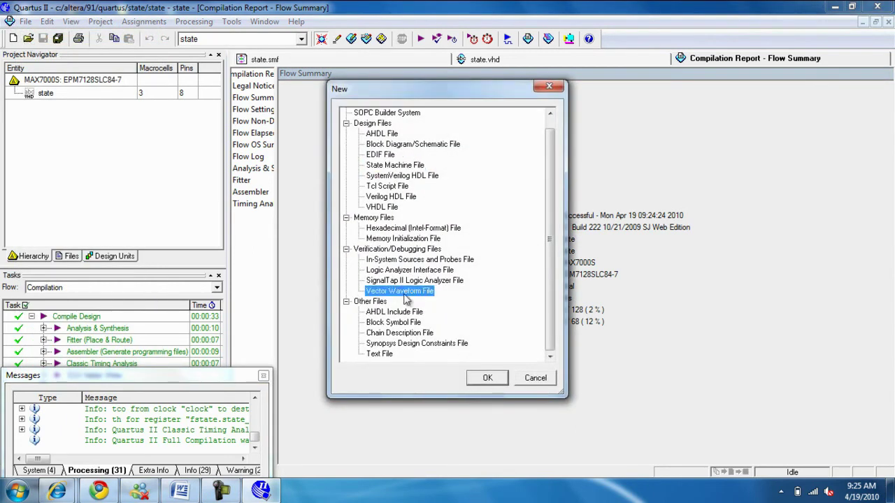
click(487, 378)
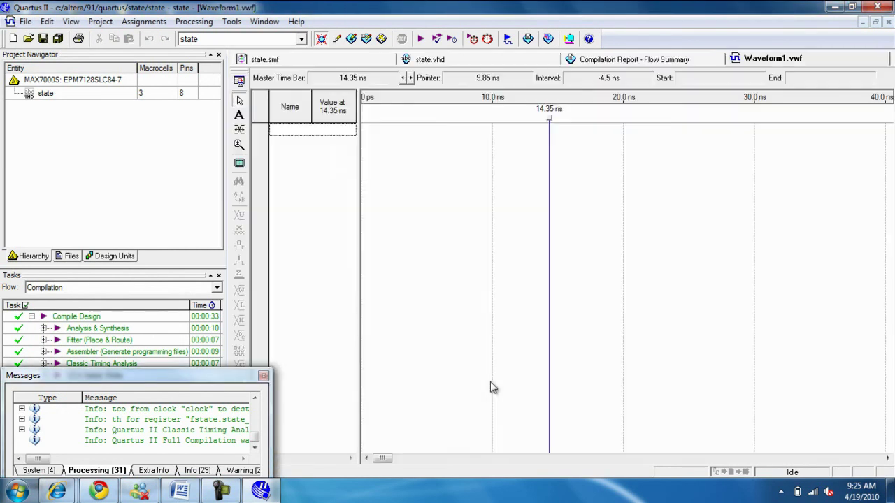
Set the waveform end time to 20.0 us.
click(47, 22)
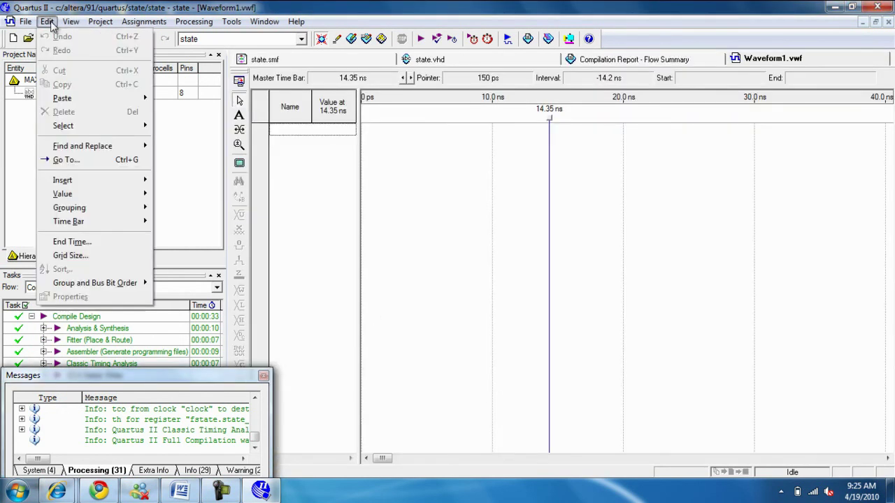
click(73, 241)
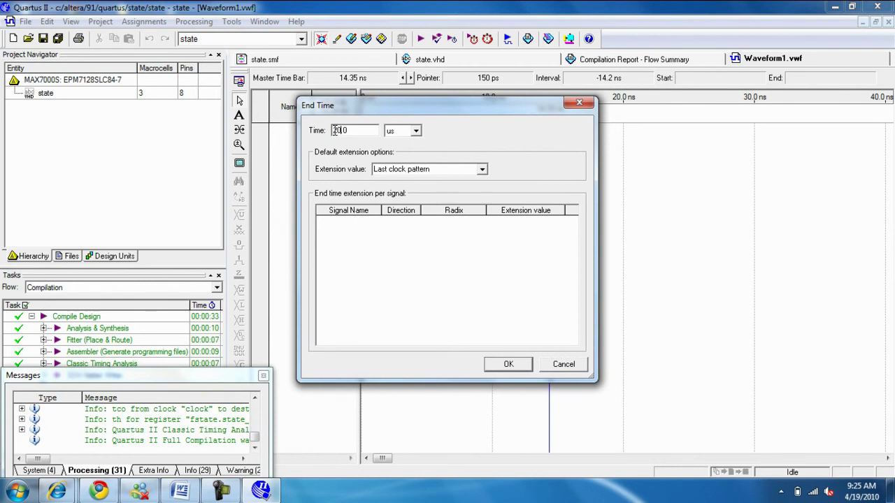
click(508, 364)
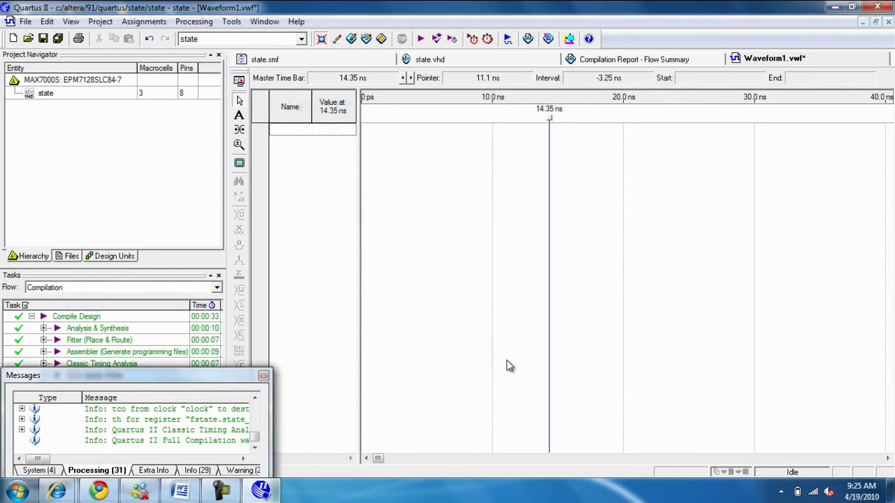
Set the grid period to 1.0 us and fit the 0–20 us span in the window.
click(47, 21)
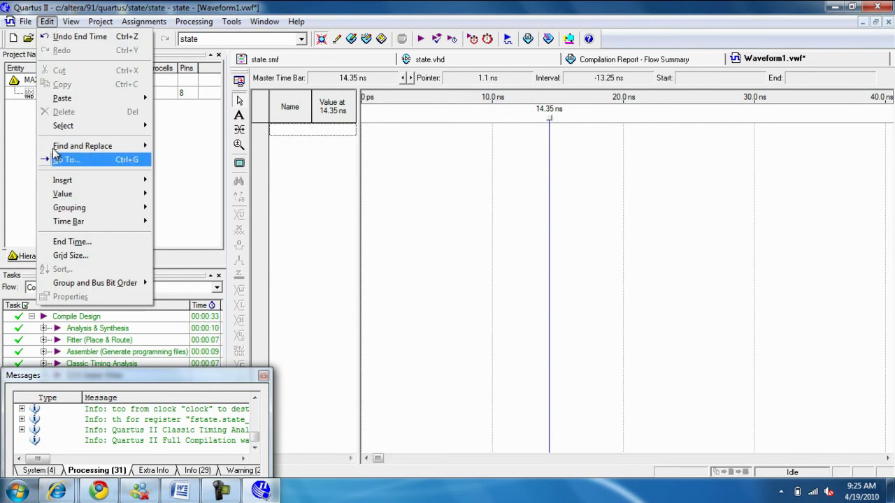
click(68, 255)
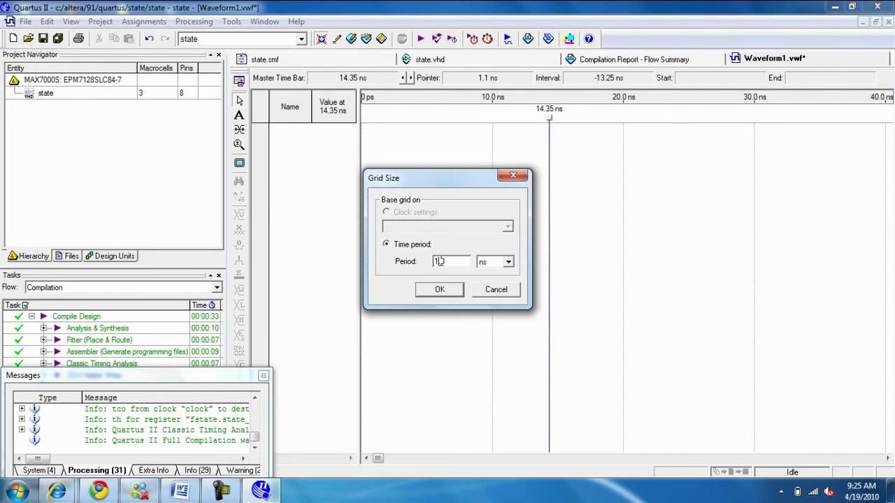
click(489, 262)
click(490, 281)
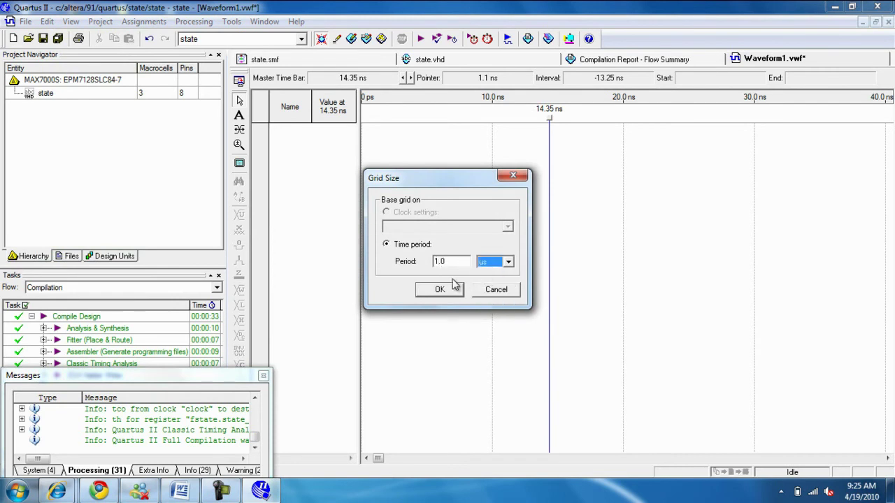
click(444, 289)
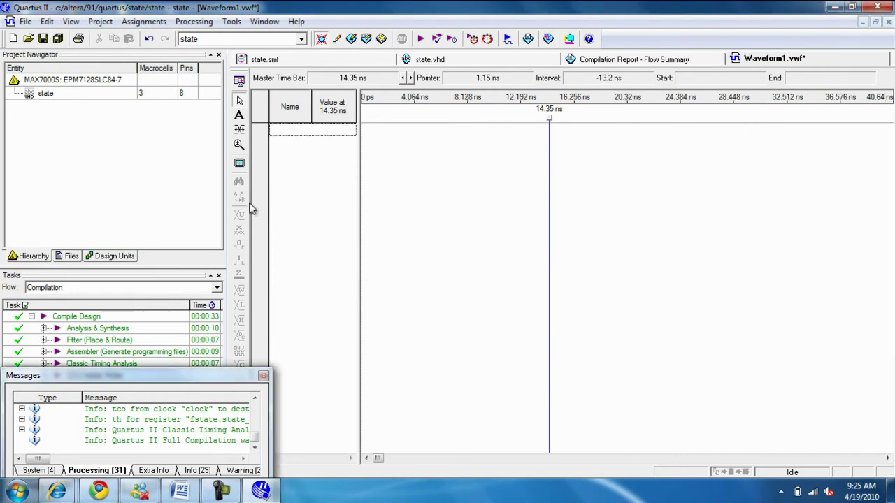
right_click(461, 190)
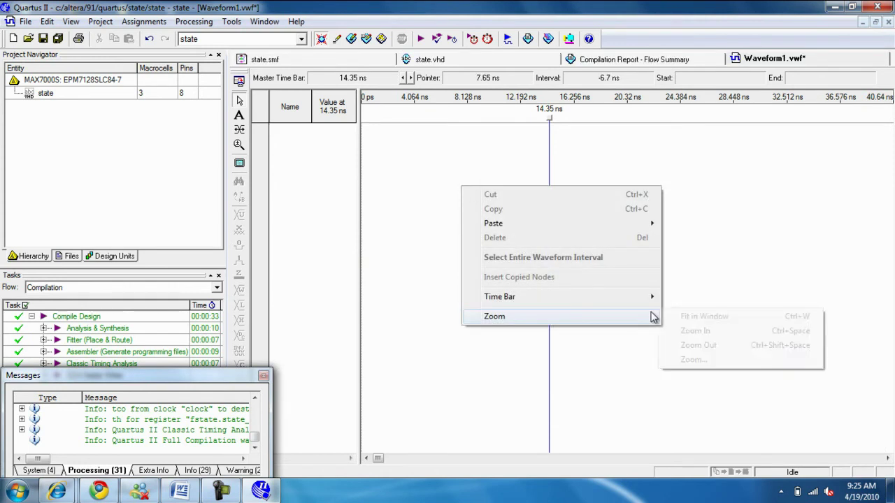
click(685, 316)
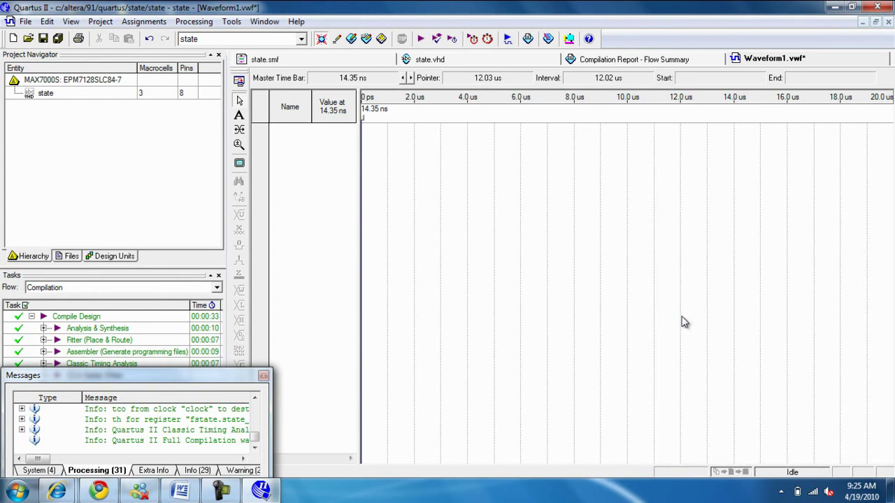
Insert all design pins (clock, reset, x, y) into the waveform via Node Finder.
double_click(320, 232)
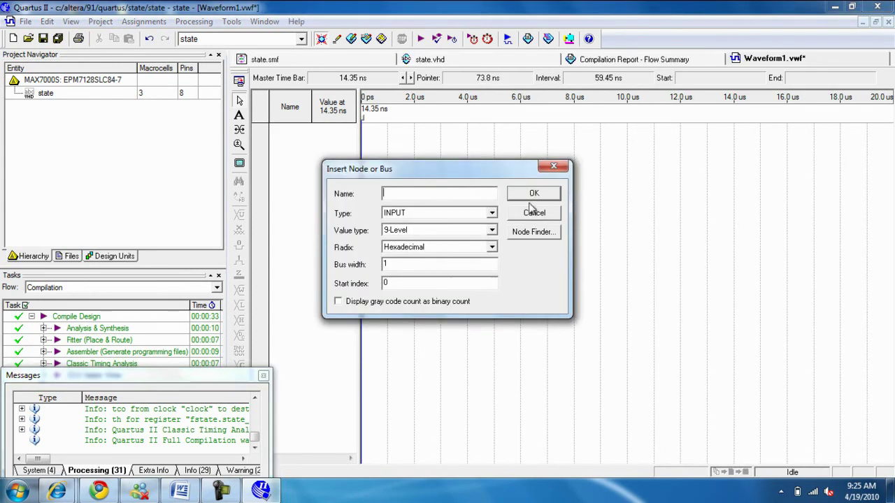
click(533, 232)
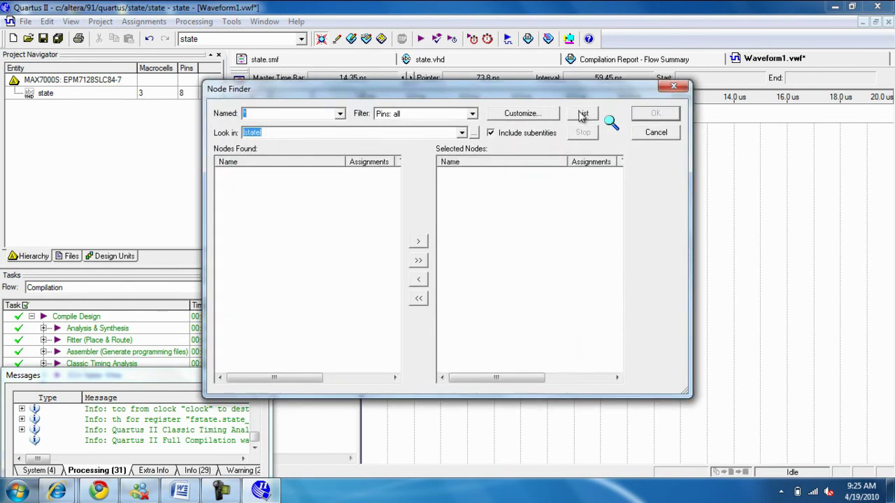
click(580, 116)
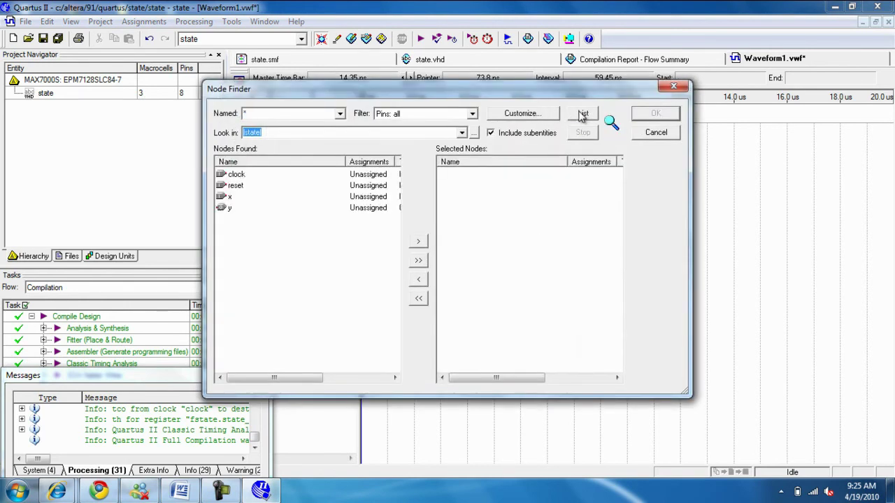
click(418, 259)
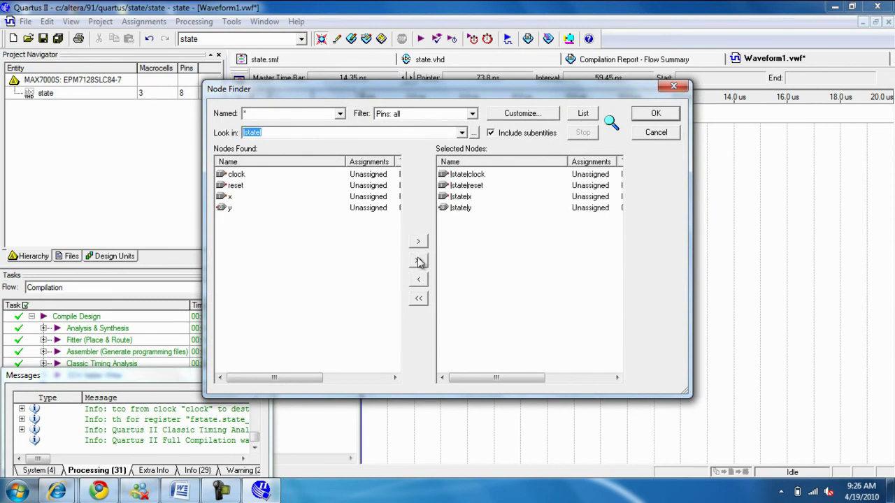
click(652, 115)
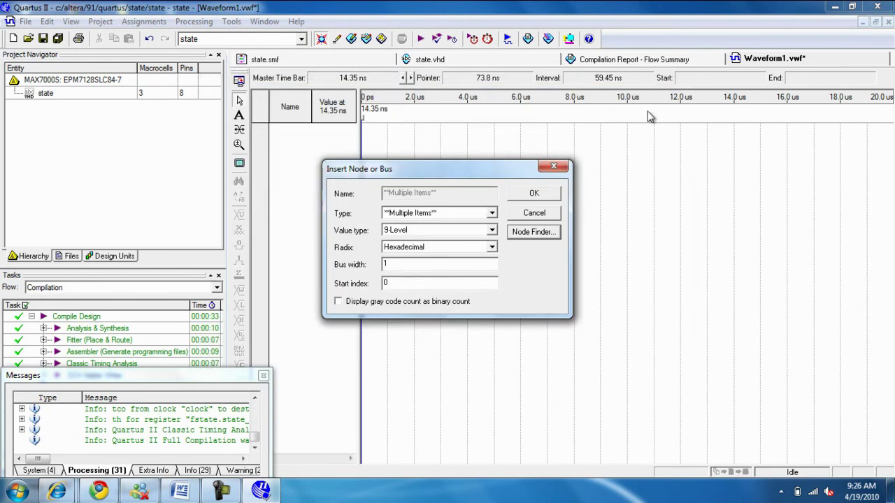
click(534, 193)
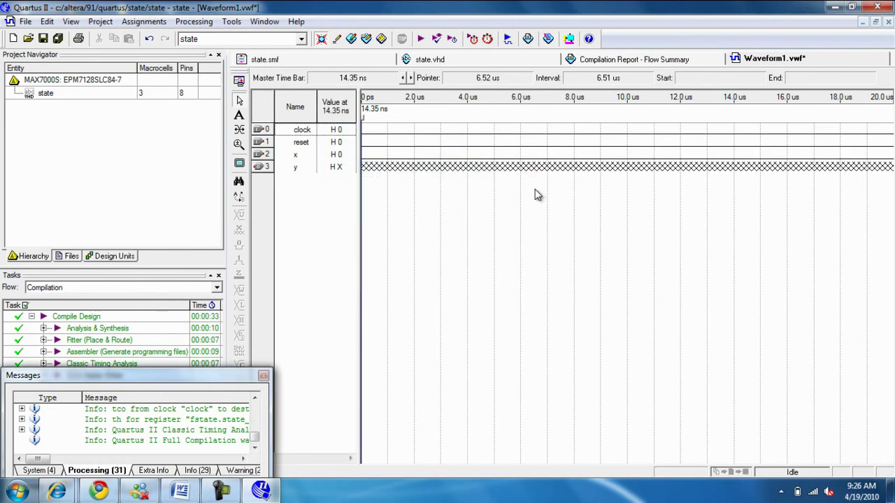
Add the fstate state machine node to the waveform.
double_click(310, 235)
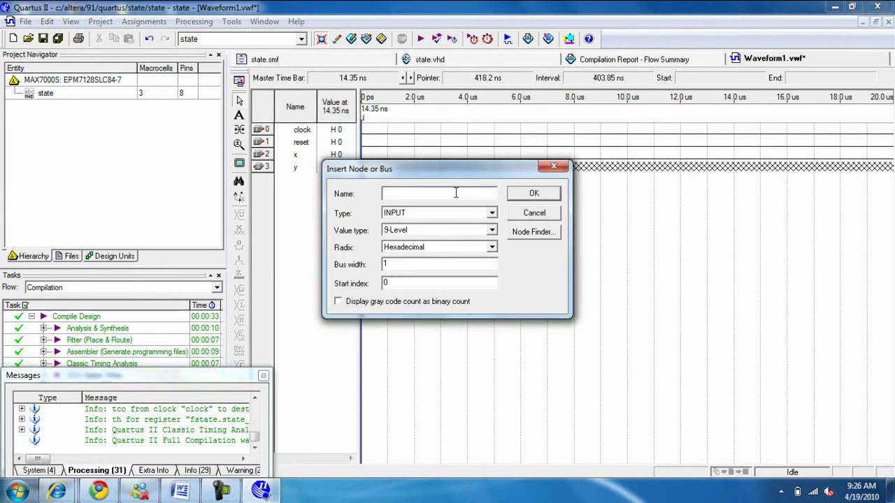
text(fstate)
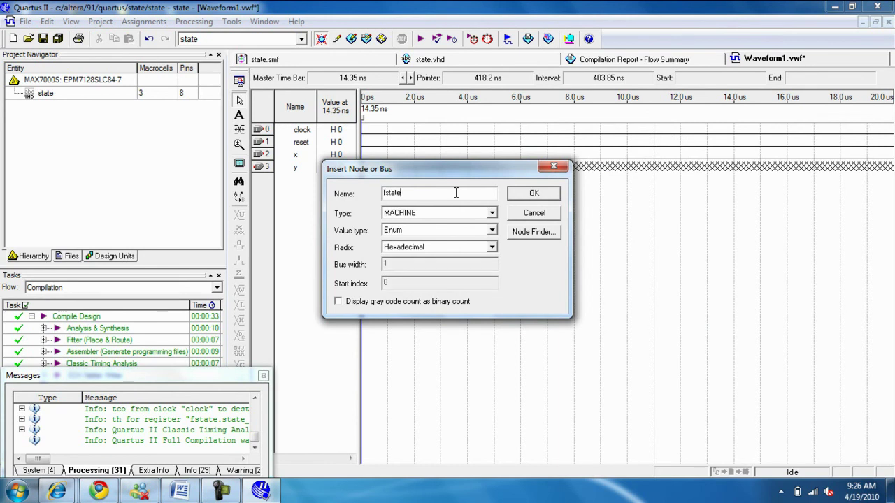
click(534, 194)
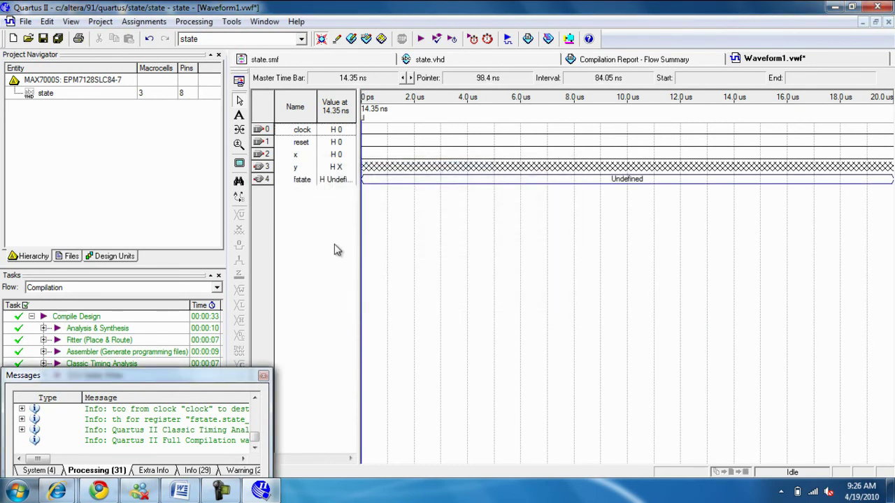
Give the clock signal a counting square-wave pattern.
click(266, 131)
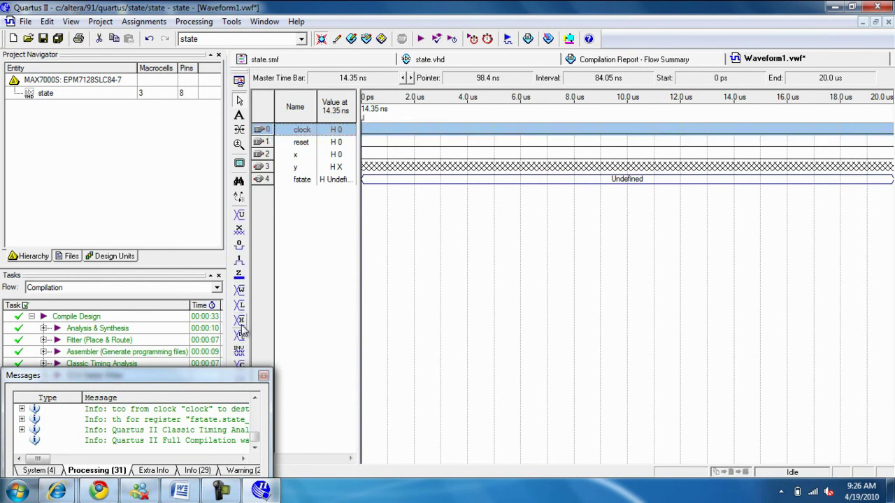
click(241, 365)
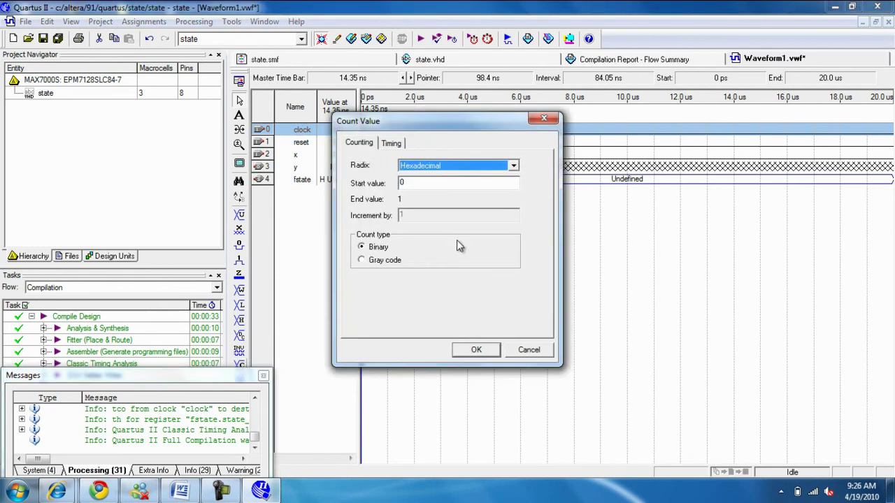
click(489, 350)
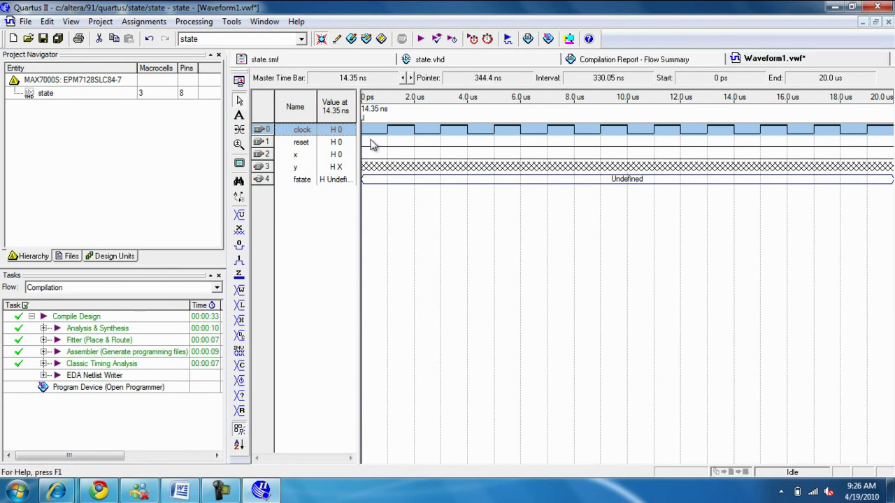
Force reset high for the first 2.0 us.
drag(365, 145, 411, 148)
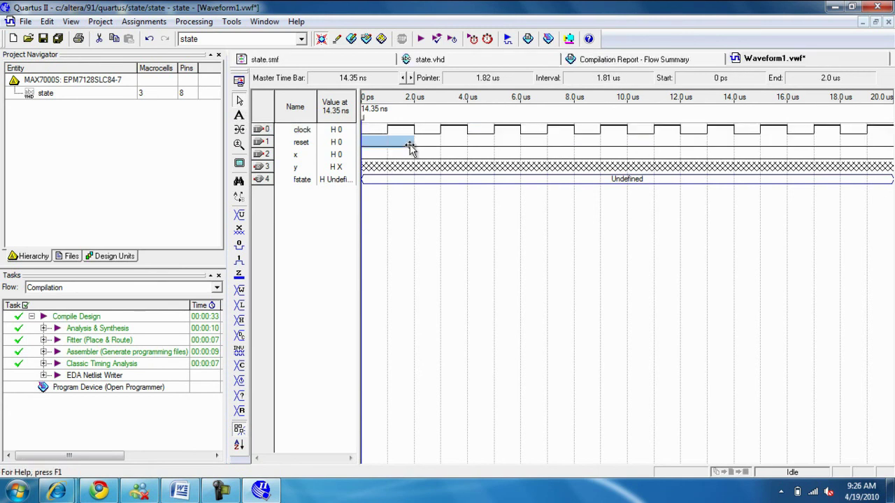
click(239, 258)
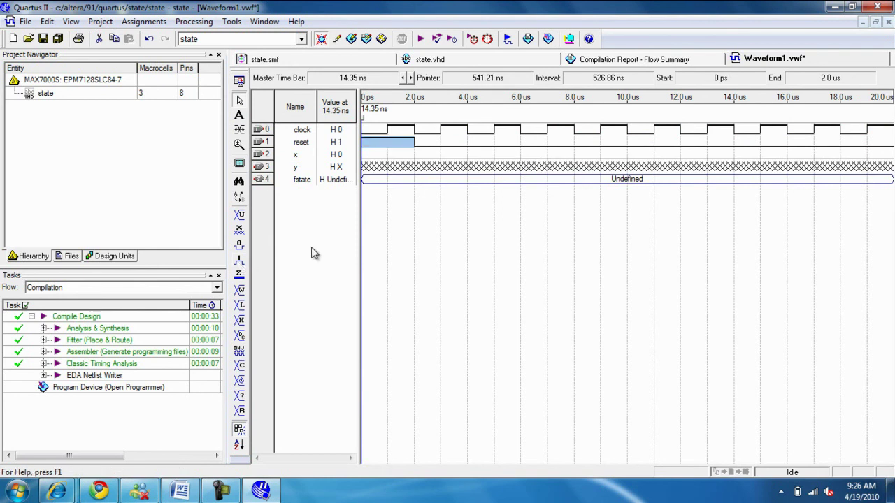
click(314, 253)
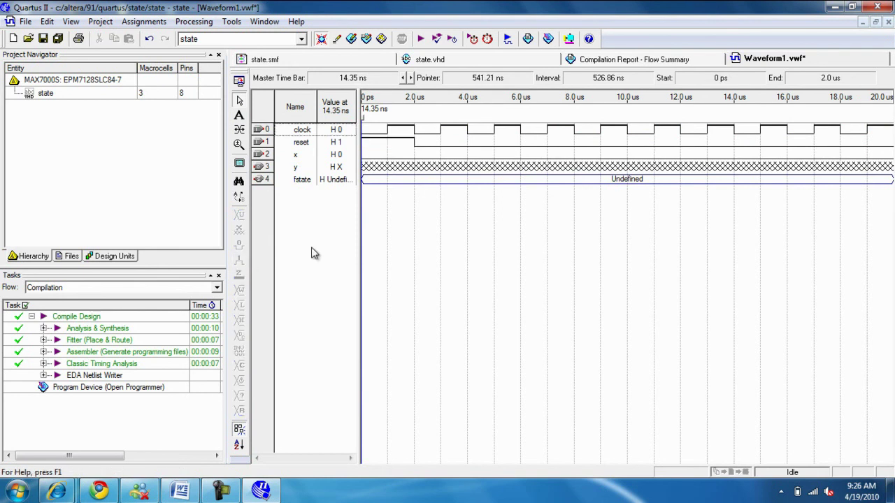
Make x a count value toggling every 4.0 us.
click(262, 154)
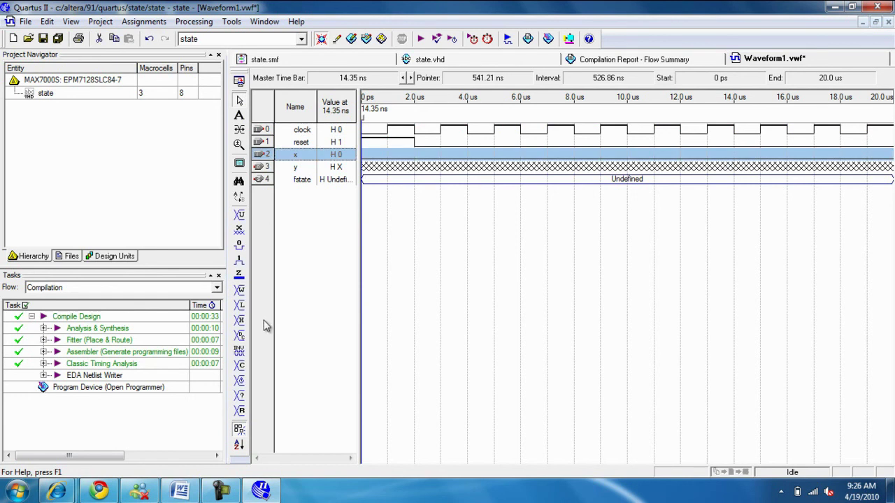
click(242, 376)
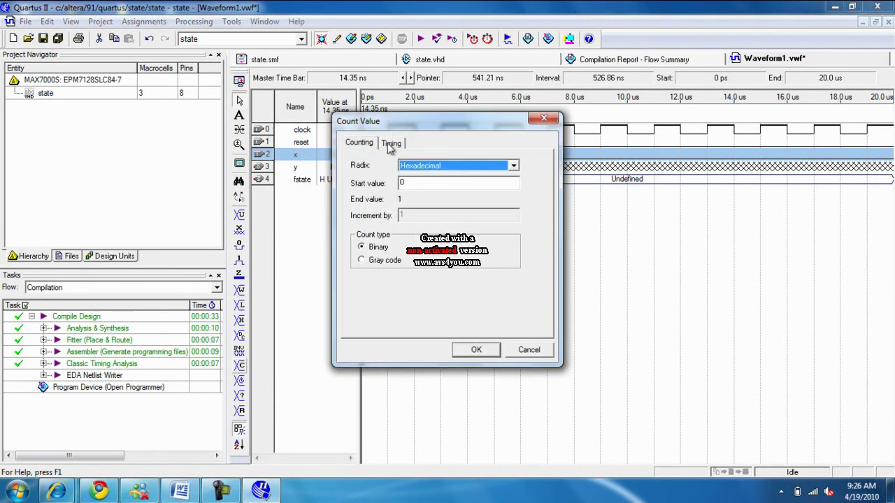
click(391, 143)
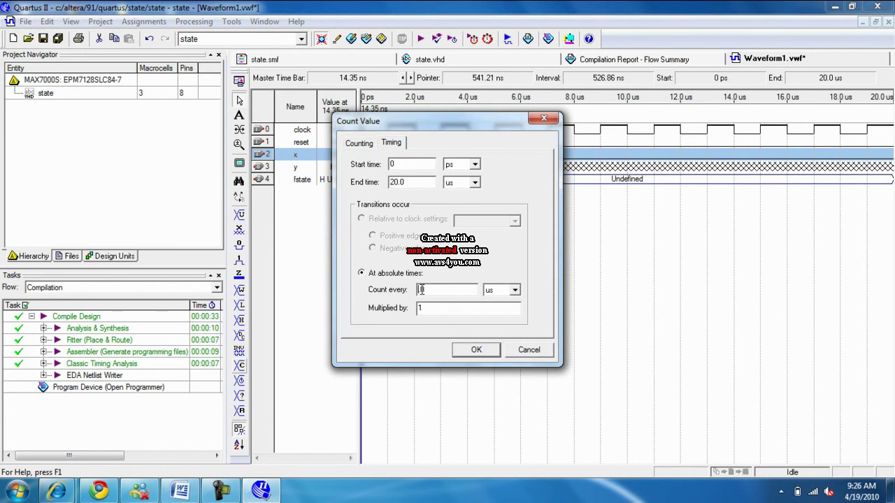
click(476, 349)
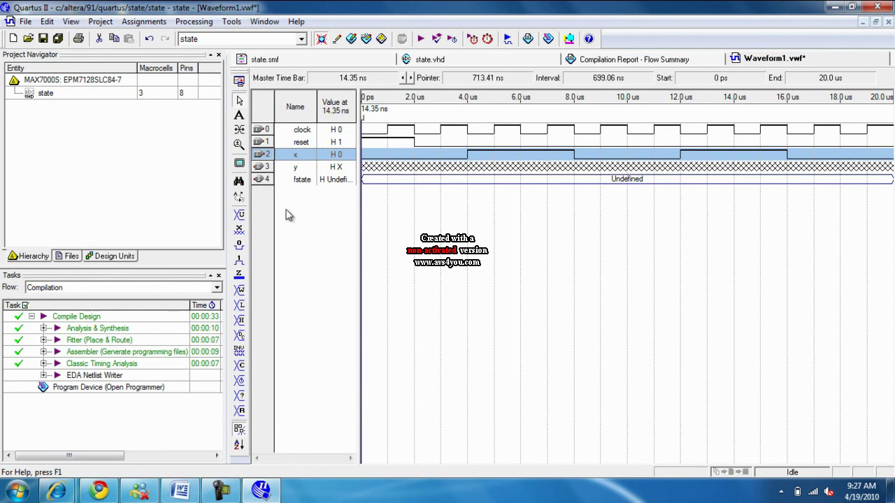
Save the waveform as state.vwf and recompile the design successfully.
click(46, 41)
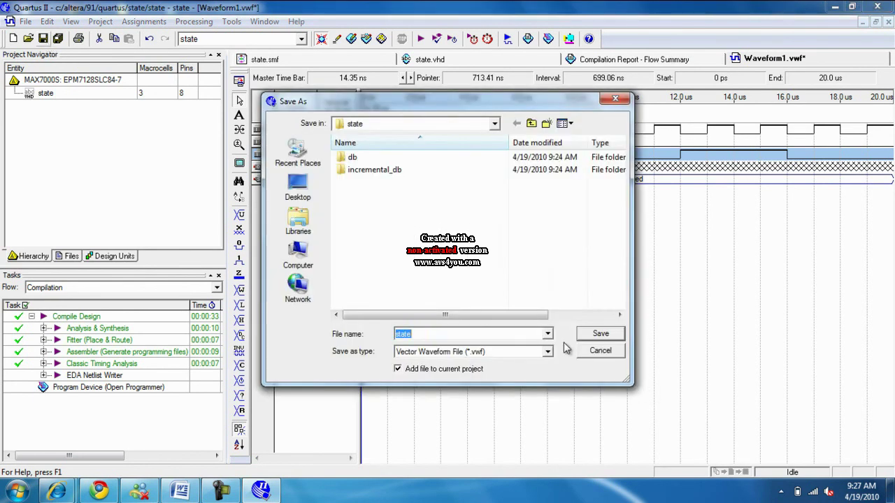
click(592, 336)
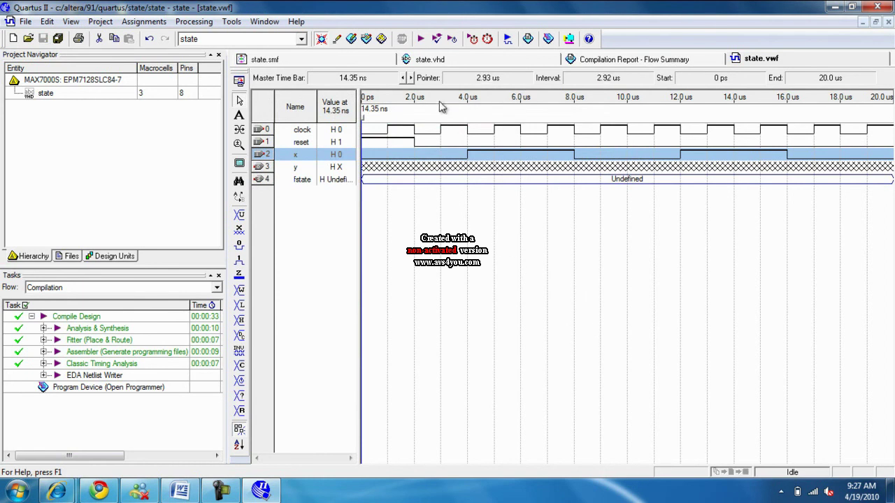
click(420, 38)
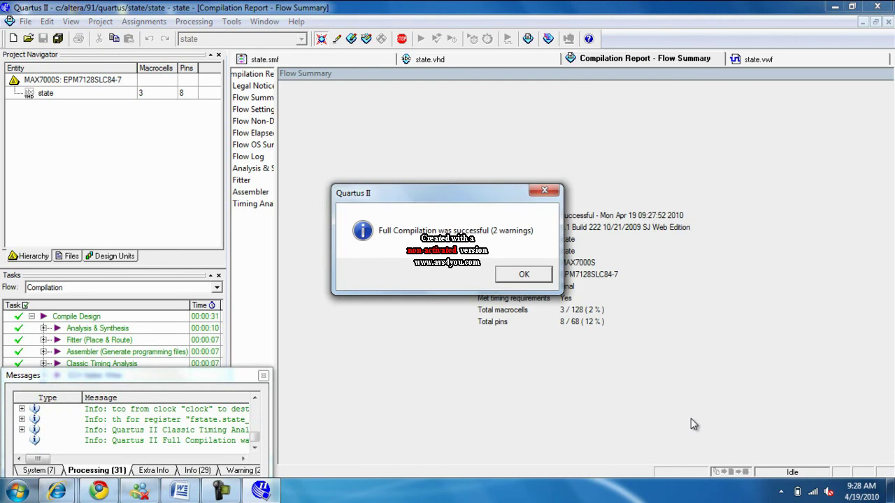
click(523, 276)
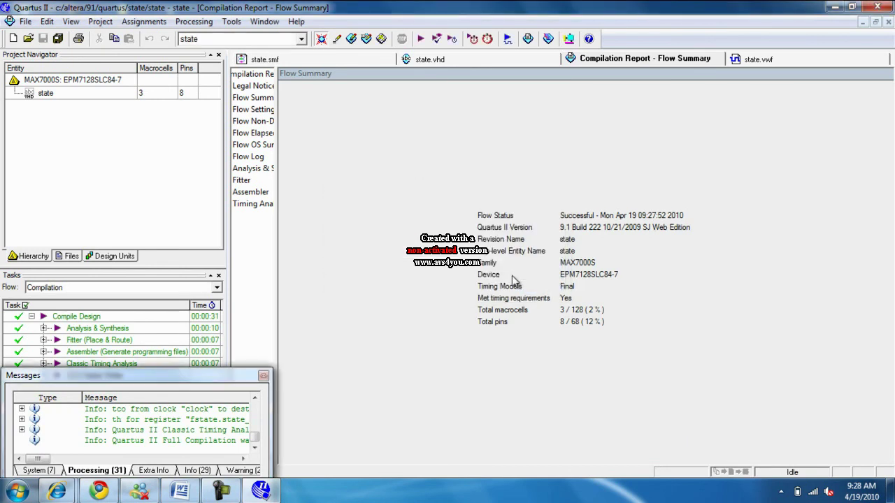
Run the simulation and fit the 0–20 us result to show fstate cycling through states.
click(506, 38)
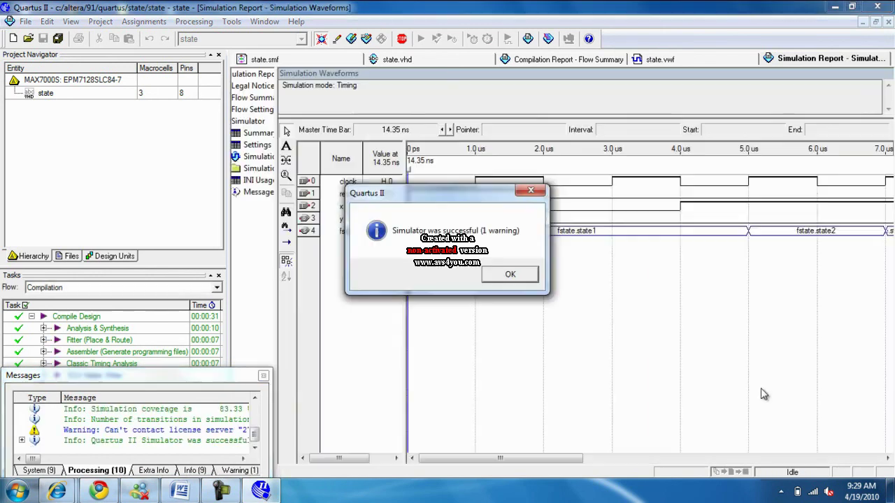
click(501, 279)
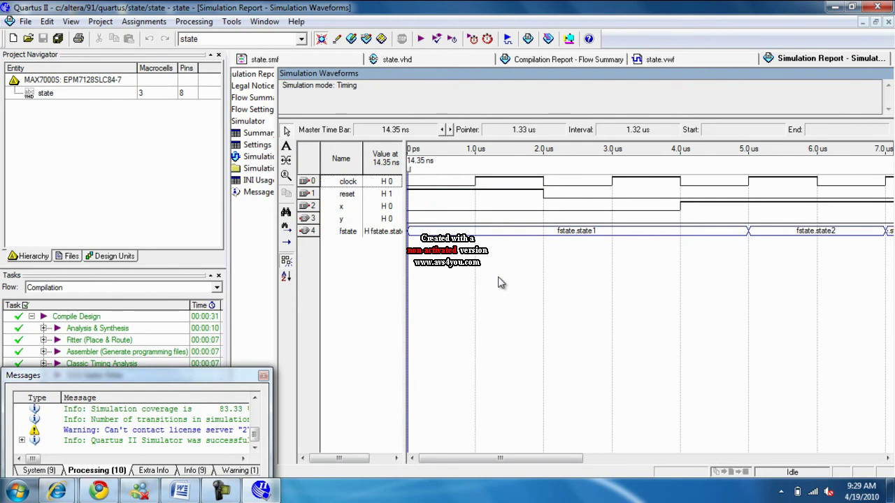
right_click(499, 278)
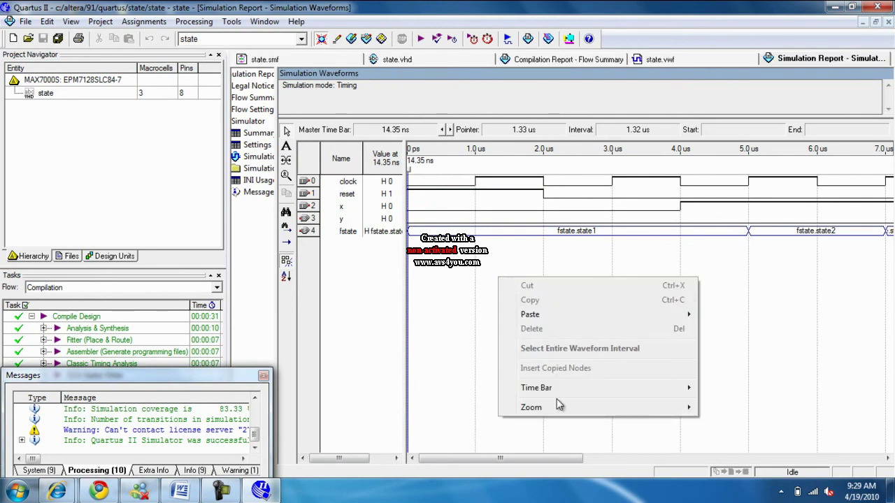
mouse_move(558, 412)
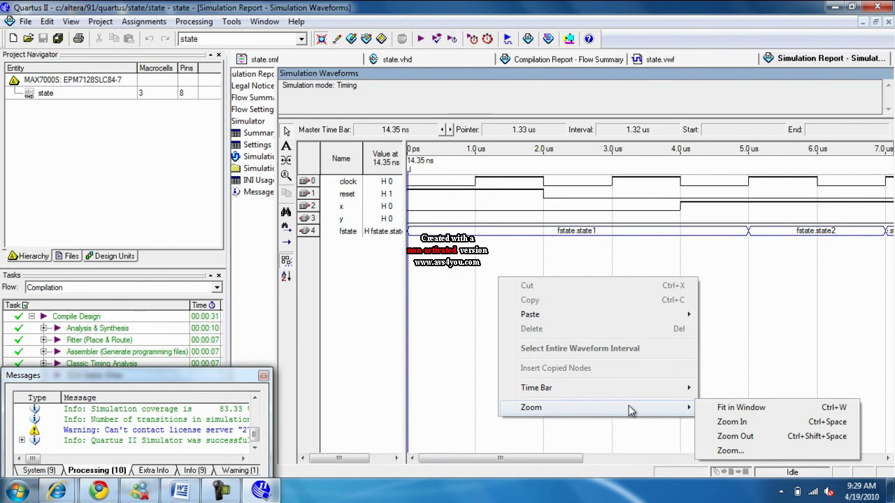
click(716, 408)
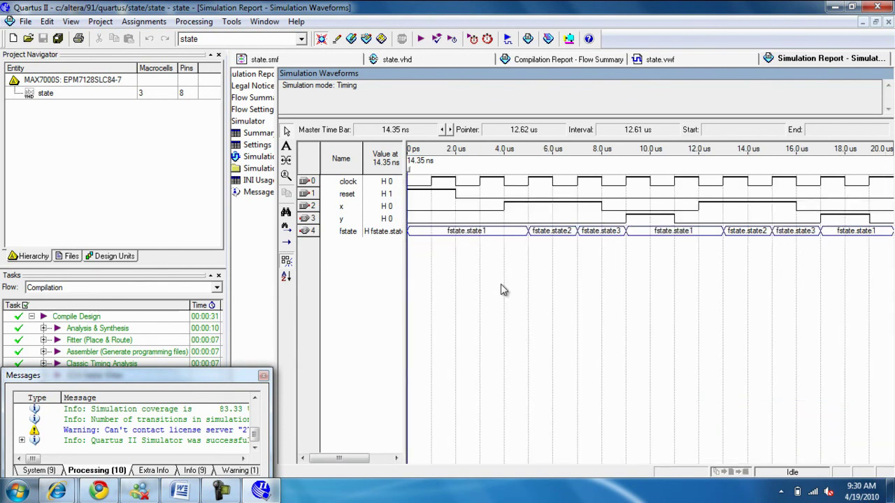